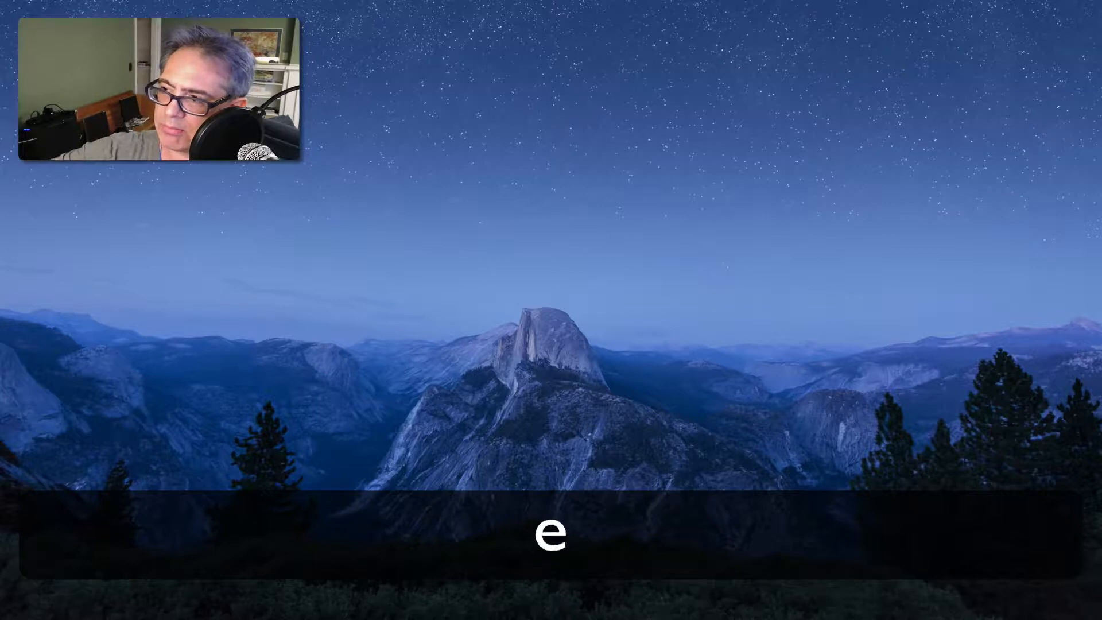
Step: Open Image Capture and enlarge the scan area around the rocket drawing to about 6.57 by 9.83 inches
{"action": "key", "text": "Return"}
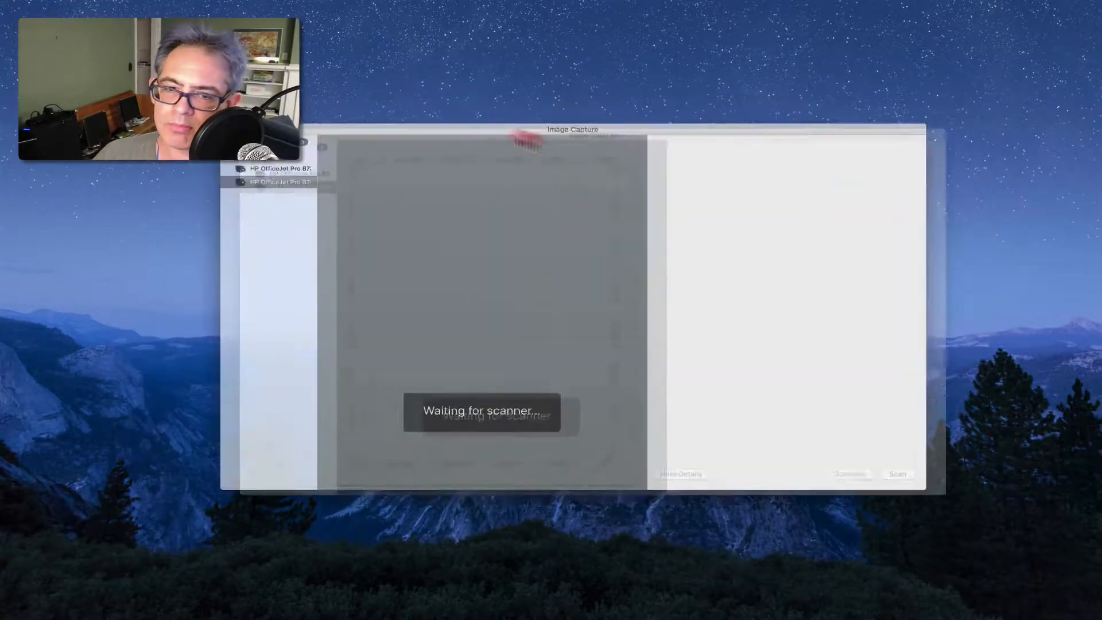
{"action": "left_click_drag", "start_coordinate": [525, 138], "coordinate": [575, 121]}
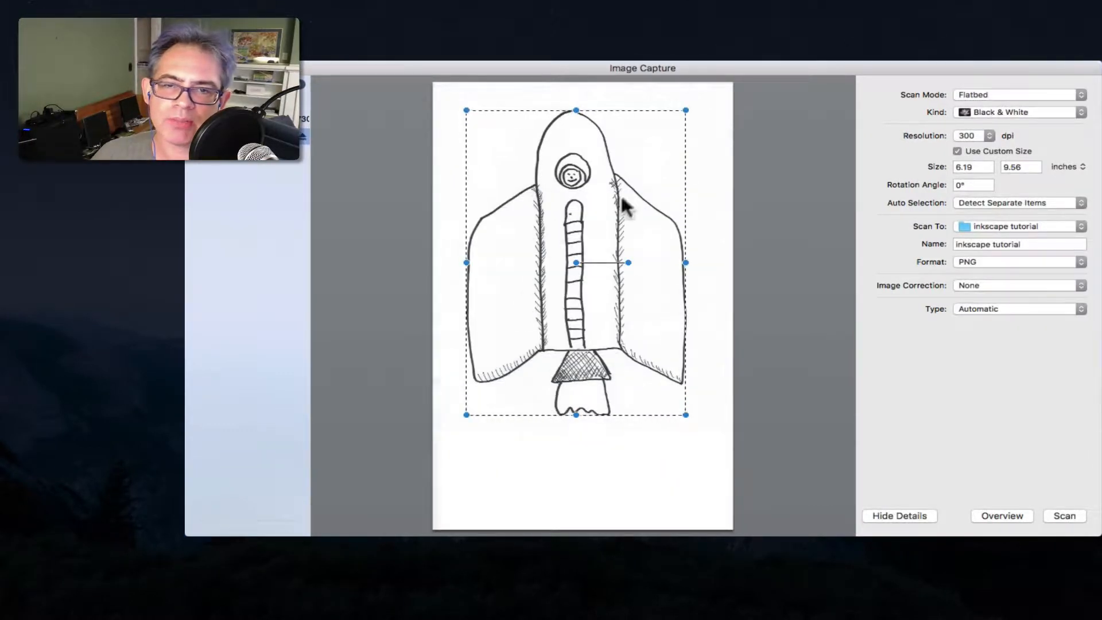
{"action": "left_click_drag", "start_coordinate": [577, 110], "coordinate": [577, 104]}
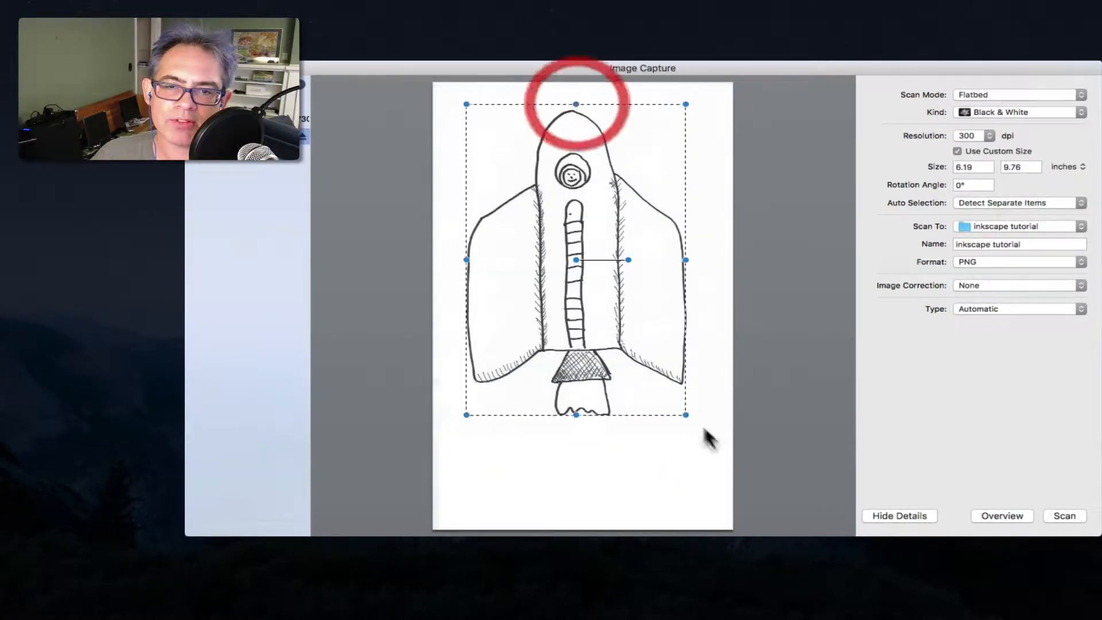
{"action": "left_click_drag", "start_coordinate": [686, 414], "coordinate": [689, 418]}
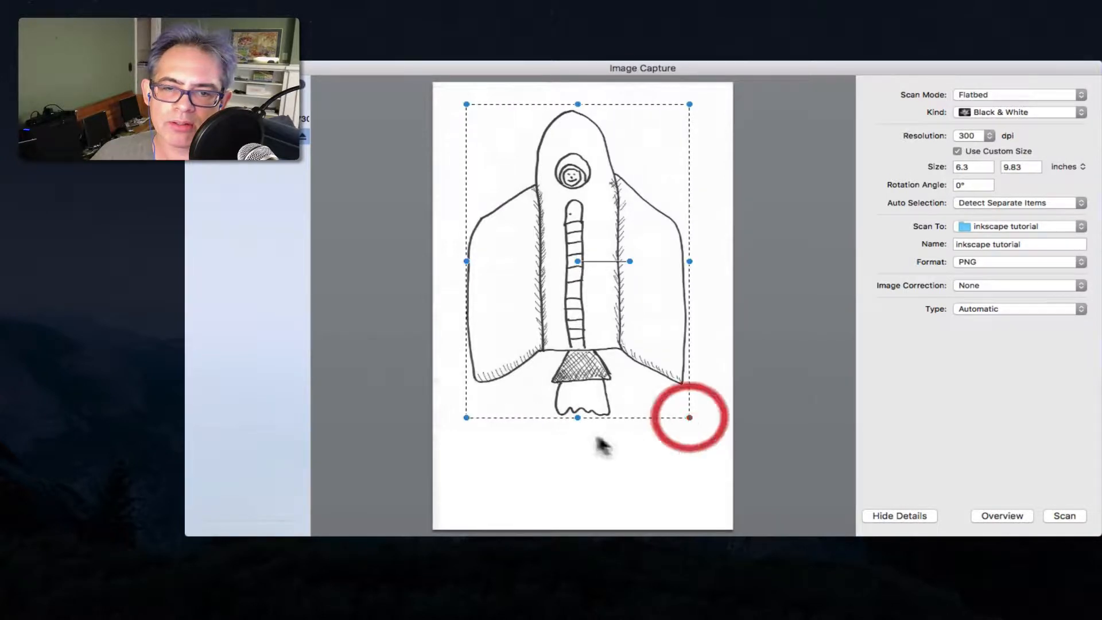
{"action": "left_click_drag", "start_coordinate": [467, 261], "coordinate": [457, 260]}
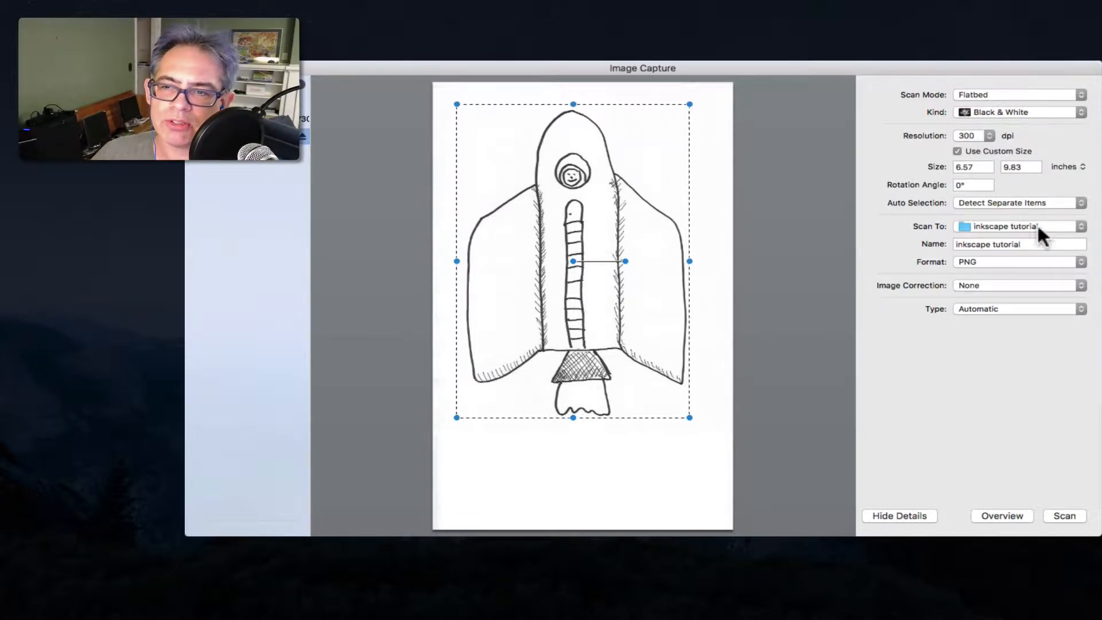
Step: Keep PNG as the file format and scan the rocket drawing into the inkscape tutorial folder
{"action": "left_click", "coordinate": [991, 261]}
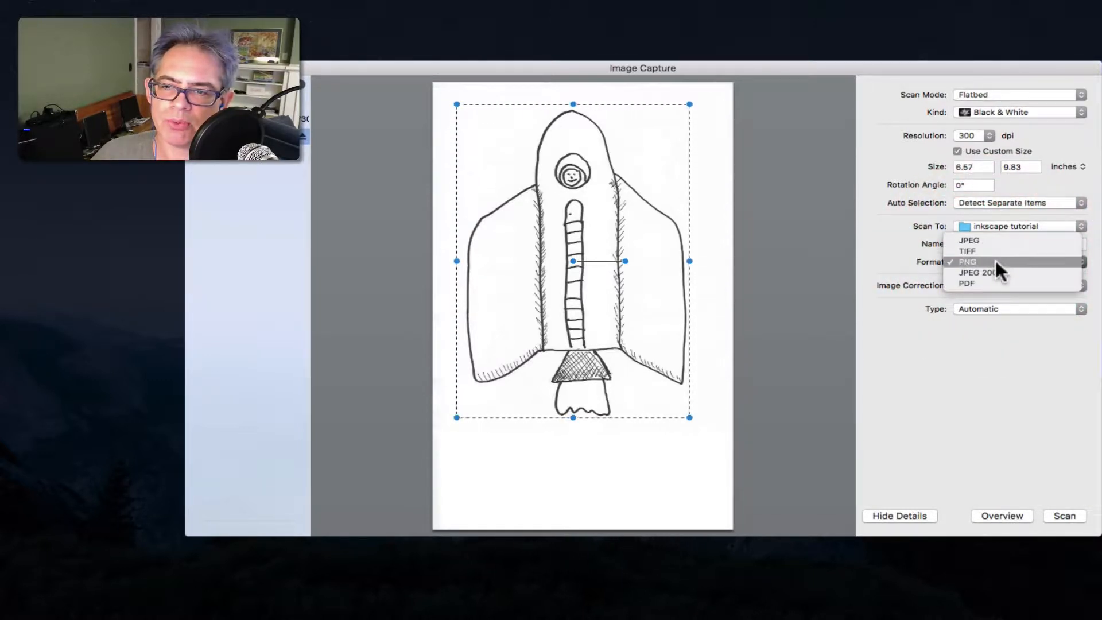
{"action": "left_click", "coordinate": [994, 260]}
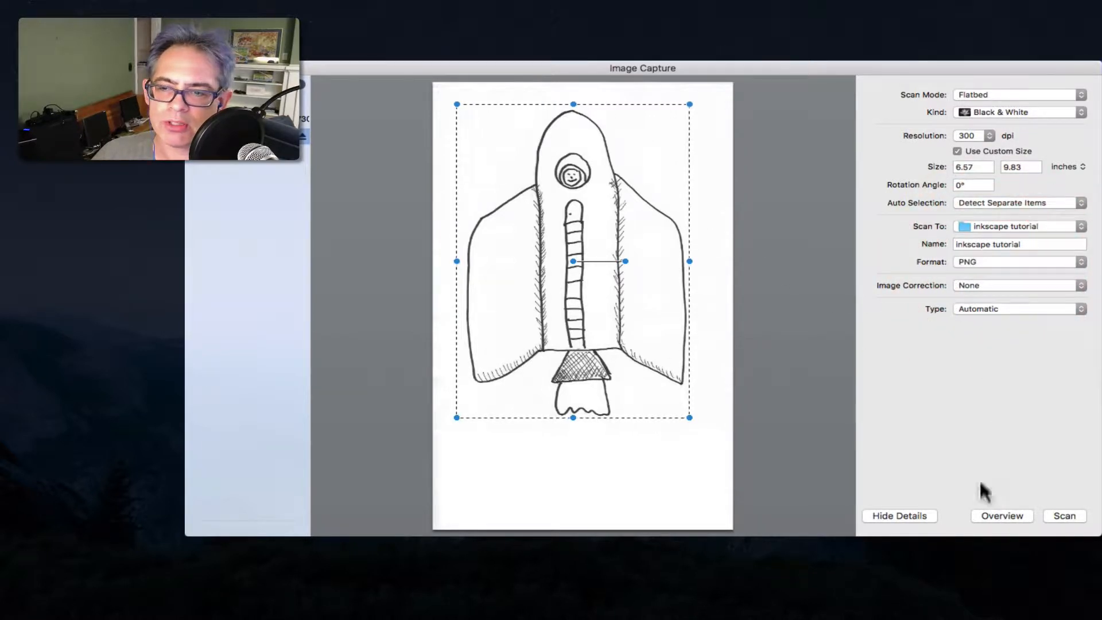
{"action": "left_click", "coordinate": [1060, 515]}
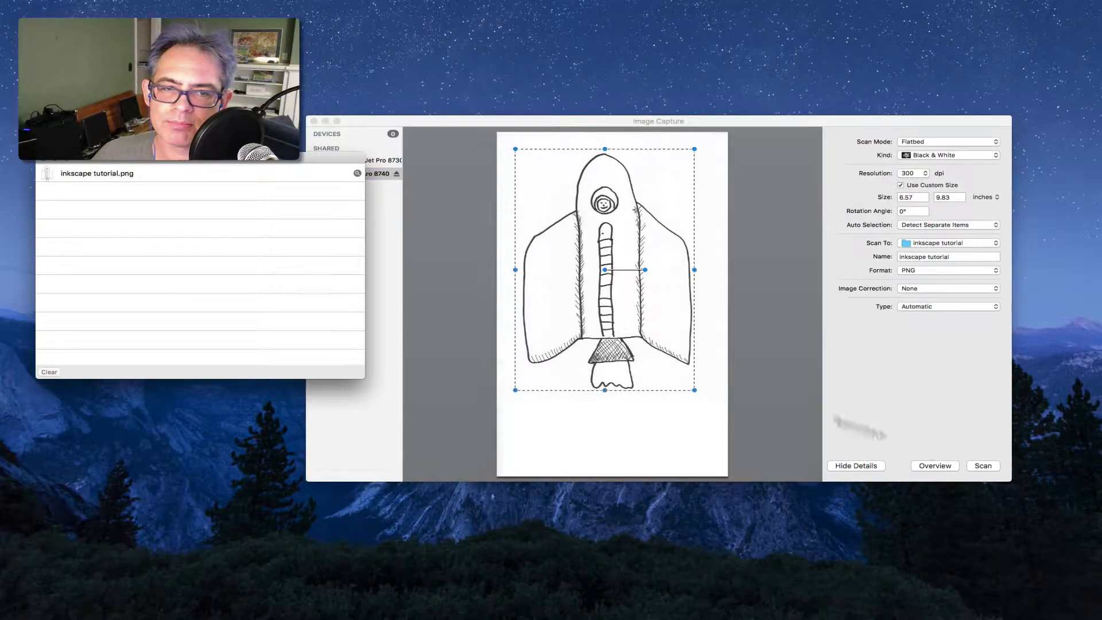
Step: Show the scanned inkscape tutorial.png in its folder and close Image Capture
{"action": "left_click", "coordinate": [357, 173]}
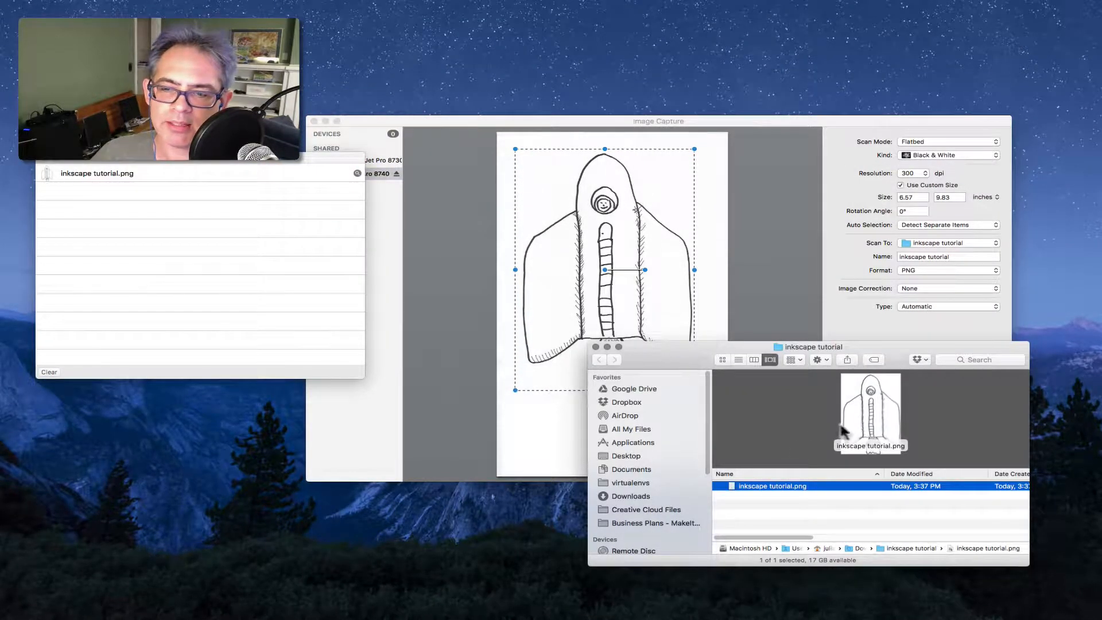
{"action": "left_click", "coordinate": [314, 121]}
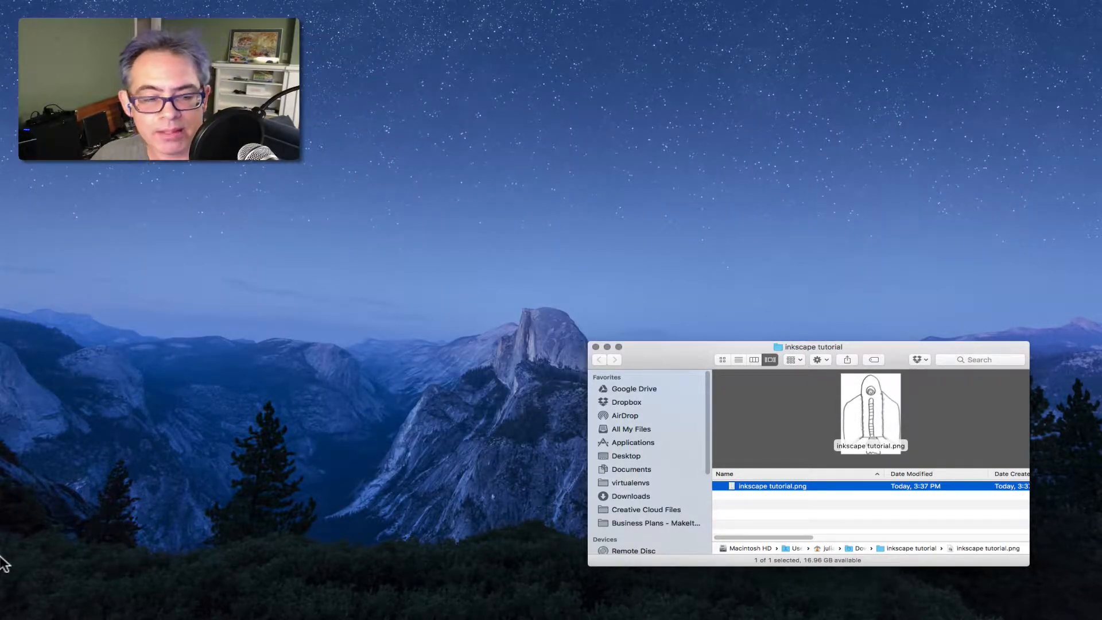
Step: Switch to Inkscape and import inkscape tutorial.png as an embedded image with DPI from file and smooth rendering
{"action": "left_click", "coordinate": [62, 529]}
{"action": "mouse_move", "coordinate": [4, 551]}
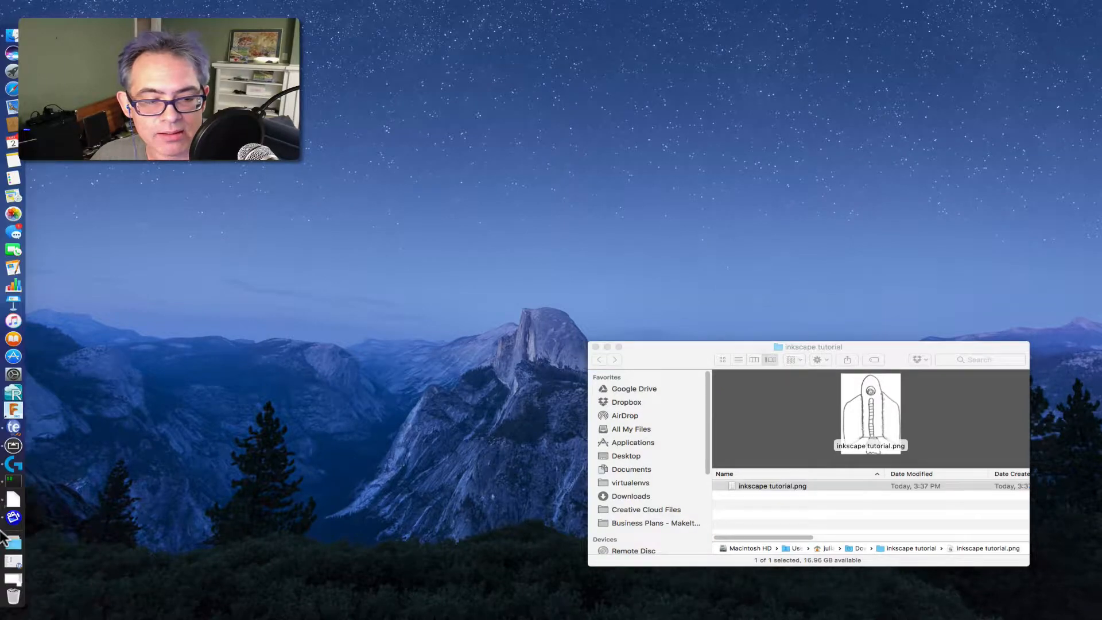
{"action": "left_click", "coordinate": [10, 573]}
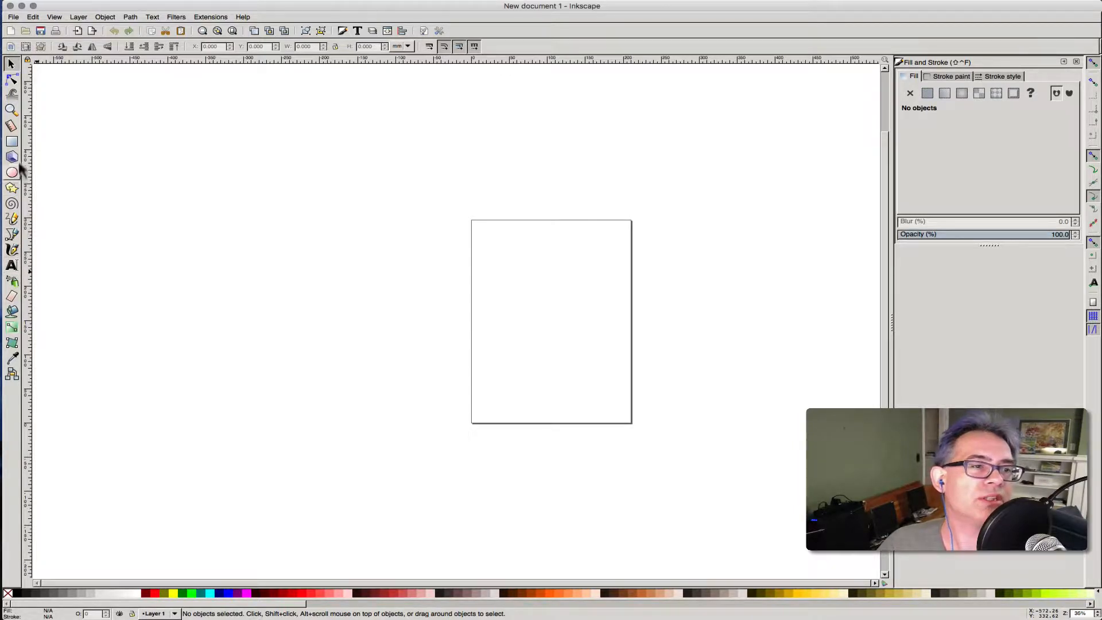
{"action": "left_click", "coordinate": [12, 110]}
{"action": "left_click", "coordinate": [531, 281]}
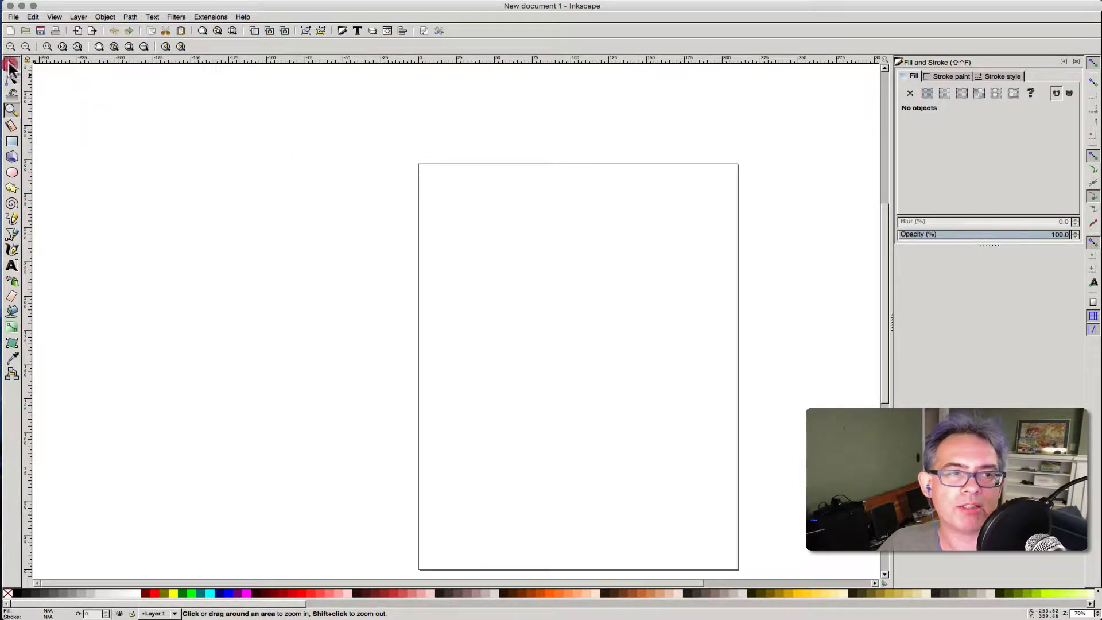
{"action": "left_click", "coordinate": [11, 65]}
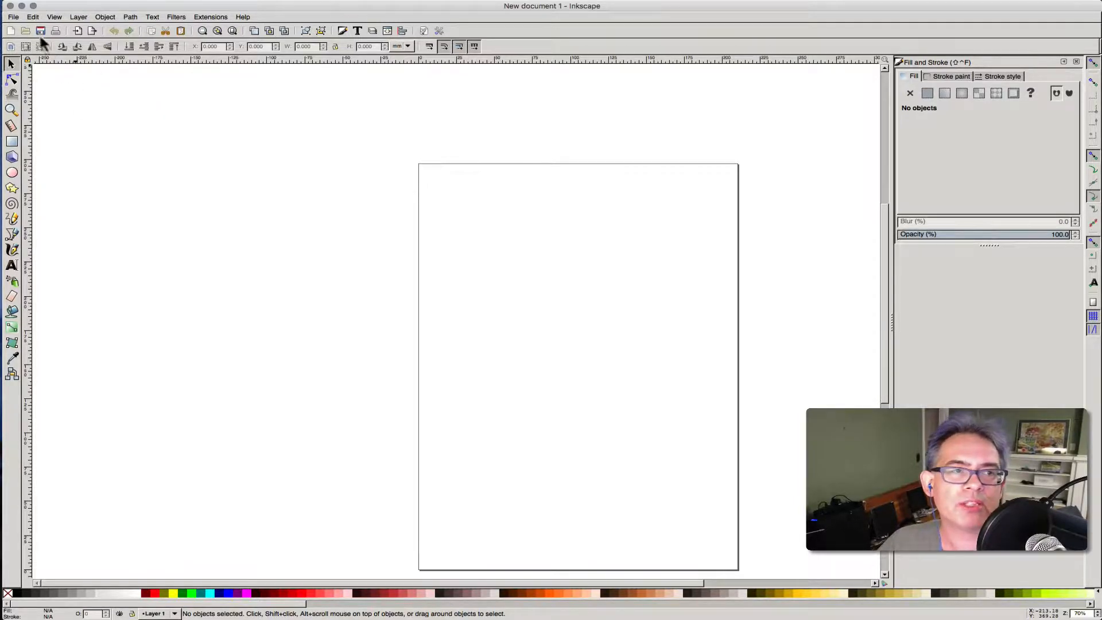
{"action": "left_click", "coordinate": [16, 18]}
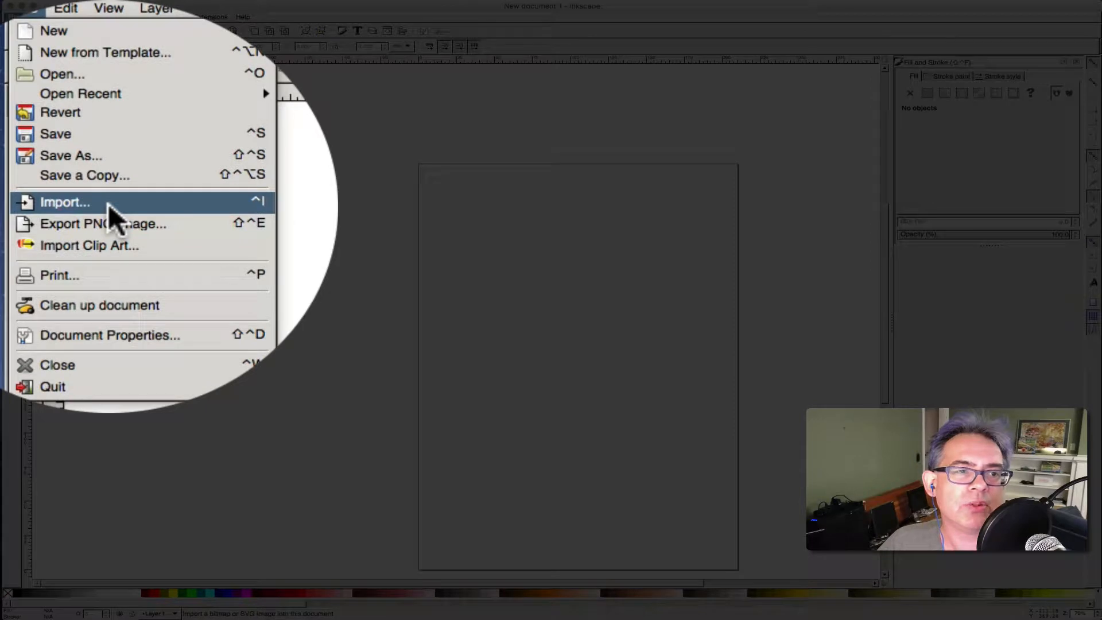
{"action": "left_click", "coordinate": [108, 204]}
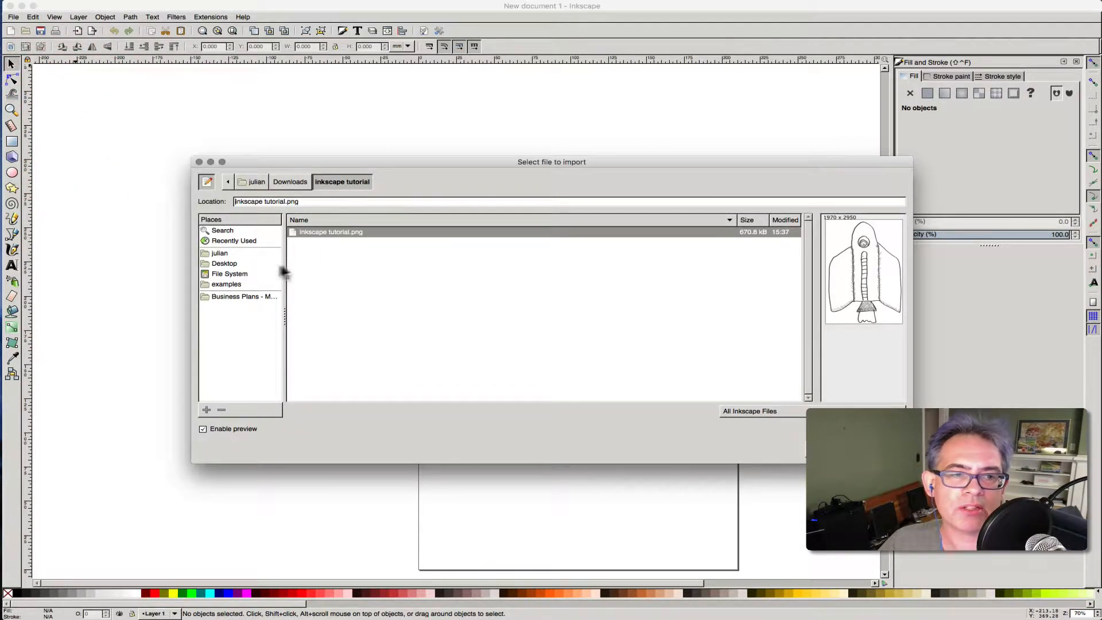
{"action": "left_click", "coordinate": [326, 232]}
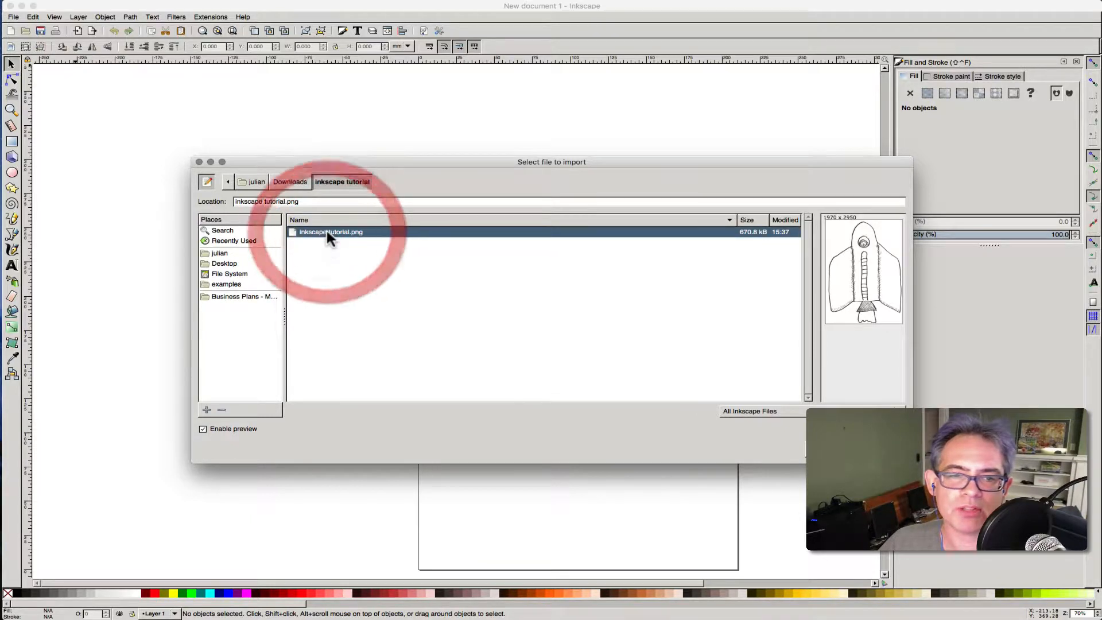
{"action": "left_click", "coordinate": [876, 448]}
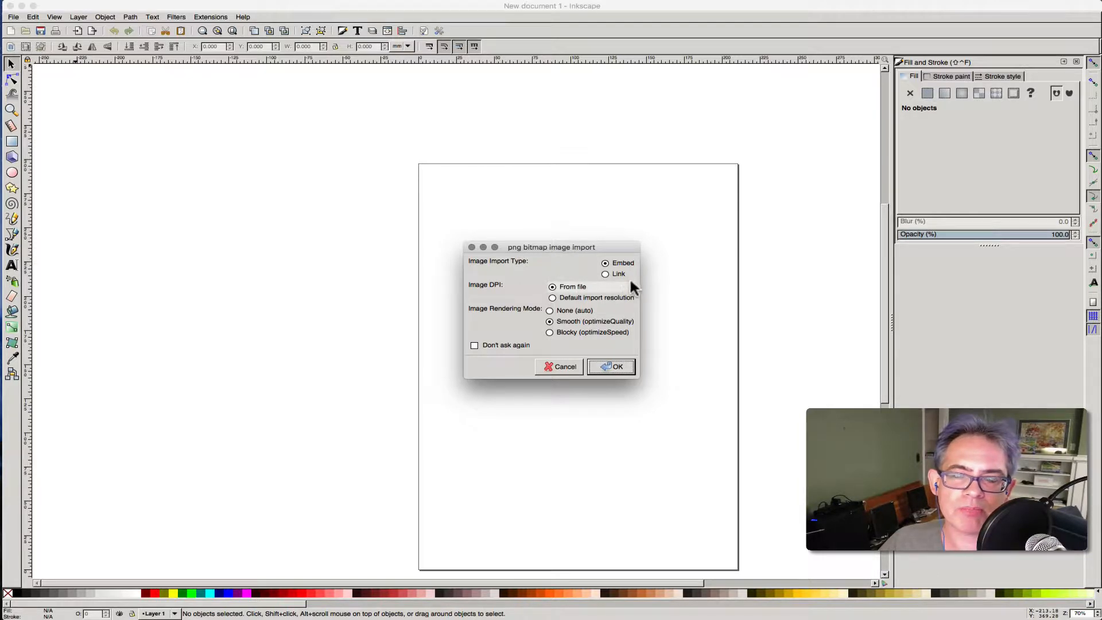
{"action": "left_click", "coordinate": [620, 263]}
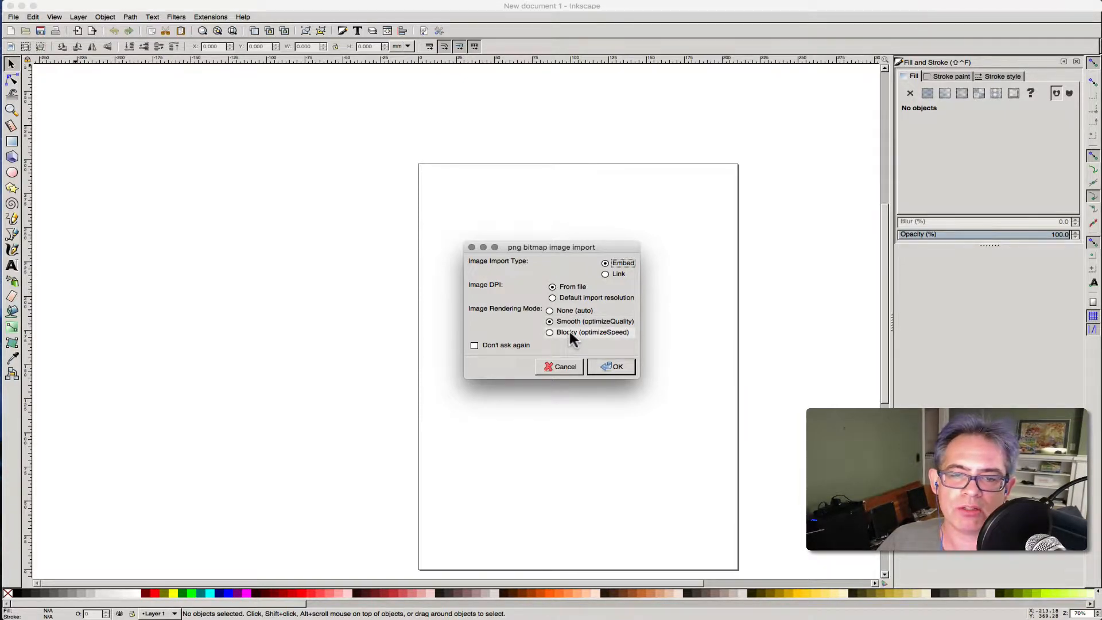
{"action": "left_click", "coordinate": [611, 367]}
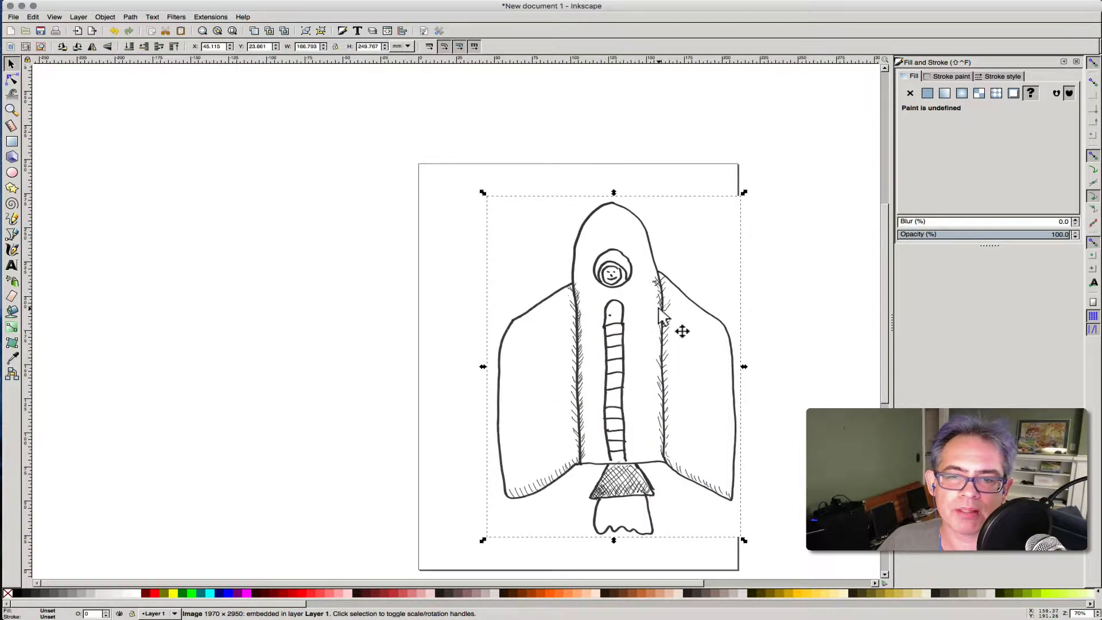
Step: Scale the rocket image down proportionally to about 92 by 137 mm and place it in the upper part of the page
{"action": "left_click_drag", "start_coordinate": [662, 310], "coordinate": [623, 296]}
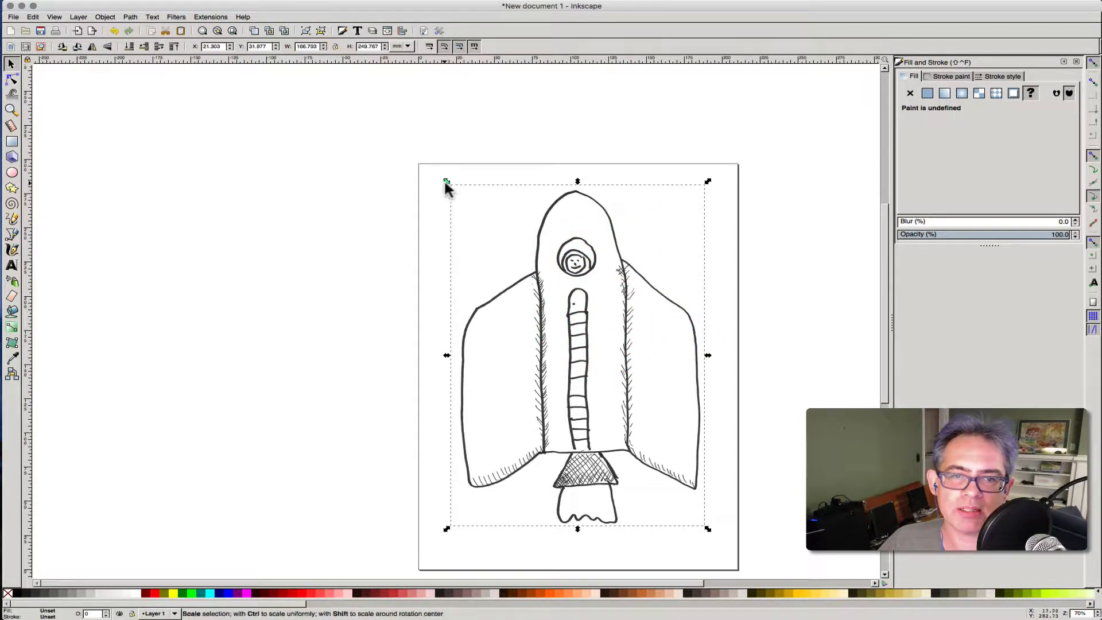
{"action": "mouse_move", "coordinate": [447, 181]}
{"action": "left_mouse_down"}
{"action": "mouse_move", "coordinate": [598, 236]}
{"action": "mouse_move", "coordinate": [479, 207]}
{"action": "mouse_move", "coordinate": [466, 182]}
{"action": "mouse_move", "coordinate": [458, 195]}
{"action": "left_mouse_up"}
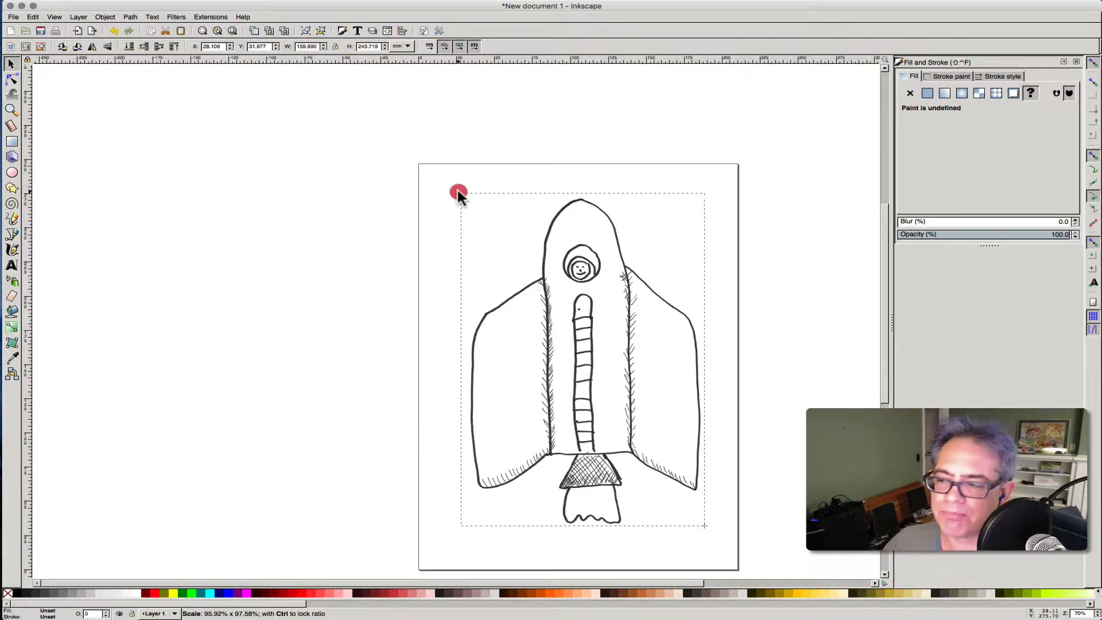
{"action": "left_click_drag", "start_coordinate": [458, 194], "coordinate": [569, 264]}
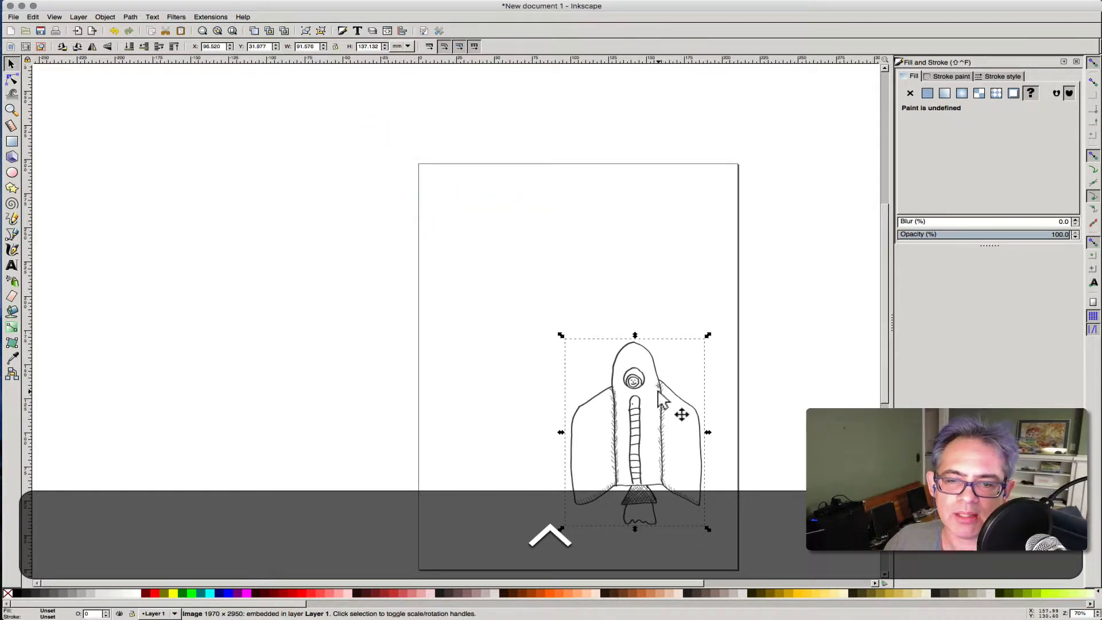
{"action": "left_click_drag", "start_coordinate": [659, 390], "coordinate": [577, 241]}
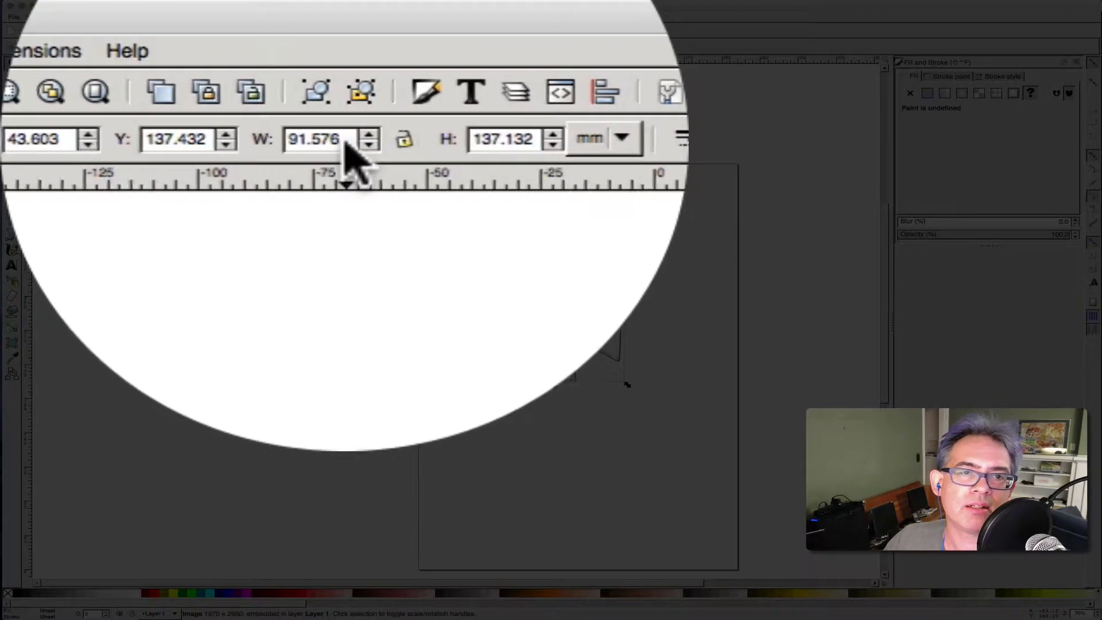
Step: Set the rocket image's width to 80 mm with the width-to-height ratio locked, keeping millimetres as the unit
{"action": "left_click", "coordinate": [343, 141]}
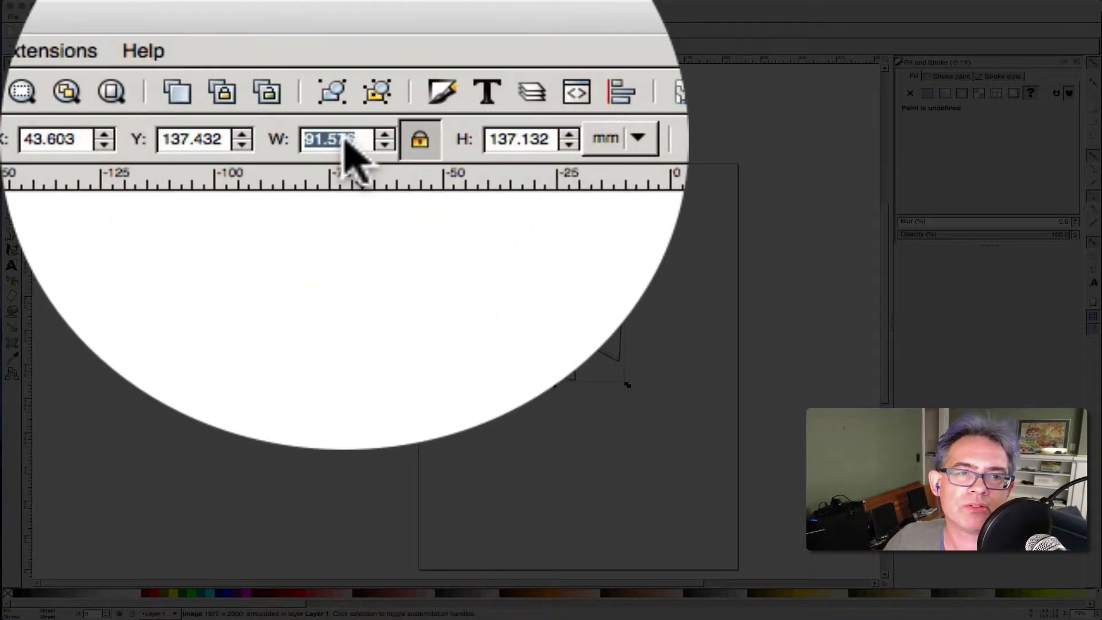
{"action": "type", "text": "80"}
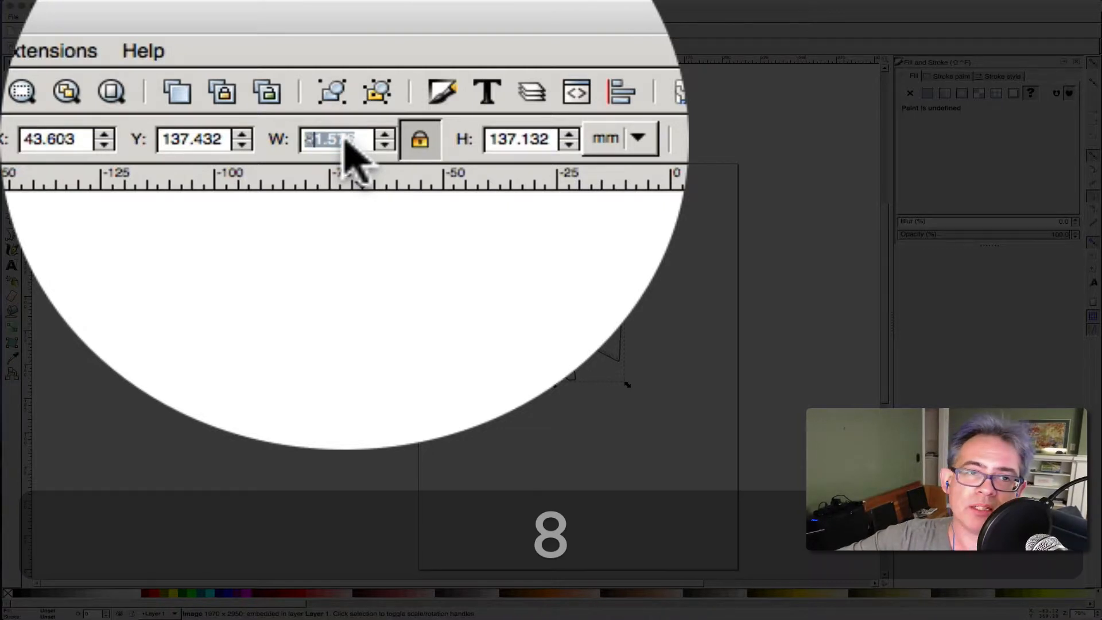
{"action": "type", "text": "m"}
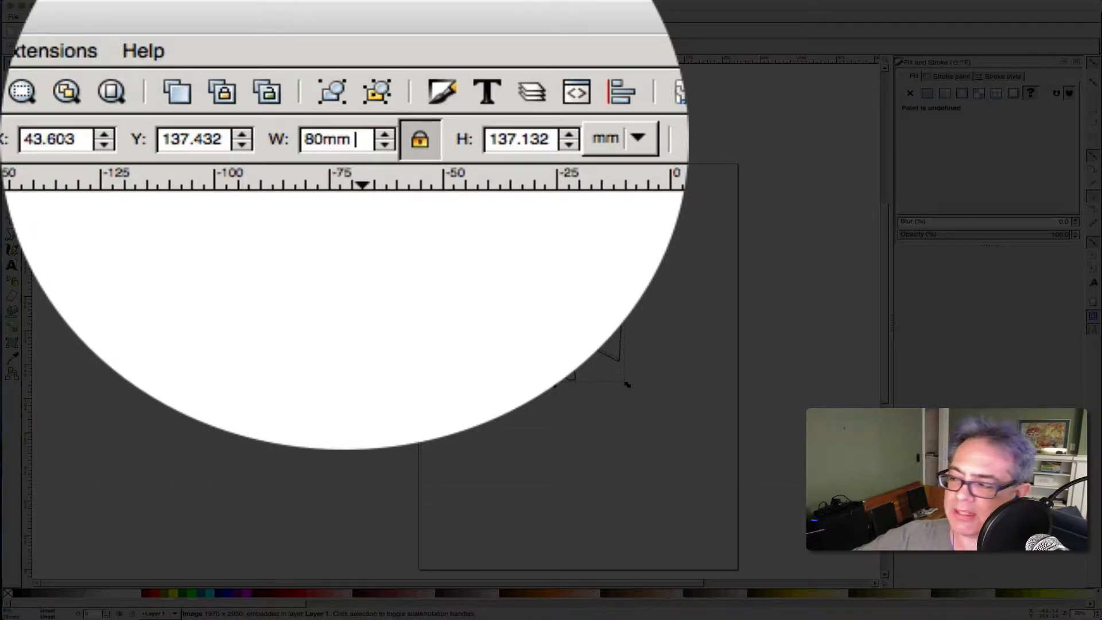
{"action": "type", "text": "m"}
{"action": "key", "text": "Return"}
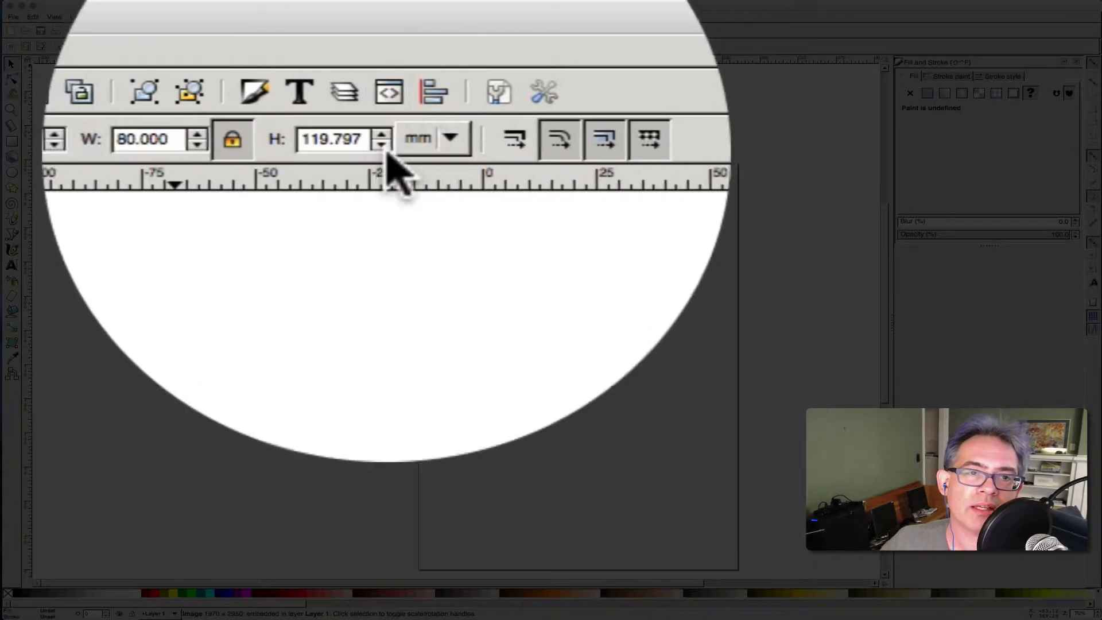
{"action": "left_click", "coordinate": [436, 138]}
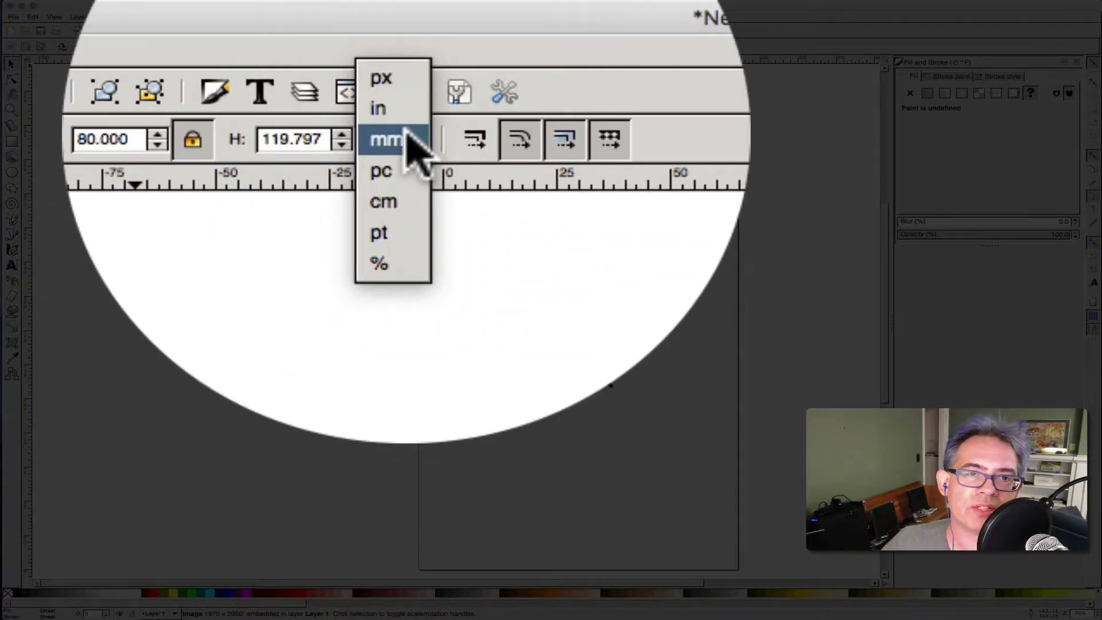
{"action": "left_click", "coordinate": [409, 140]}
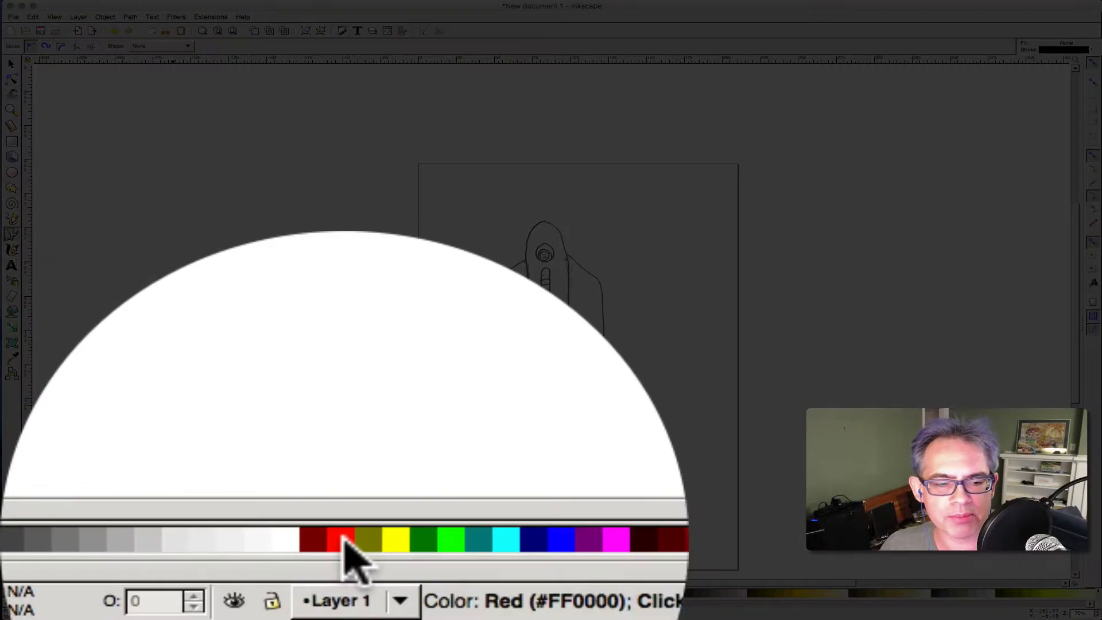
Step: Choose red and trace straight Bezier segments from the left wing's lower tip over the nose and around the right wing to the body's base
{"action": "left_click", "coordinate": [344, 540]}
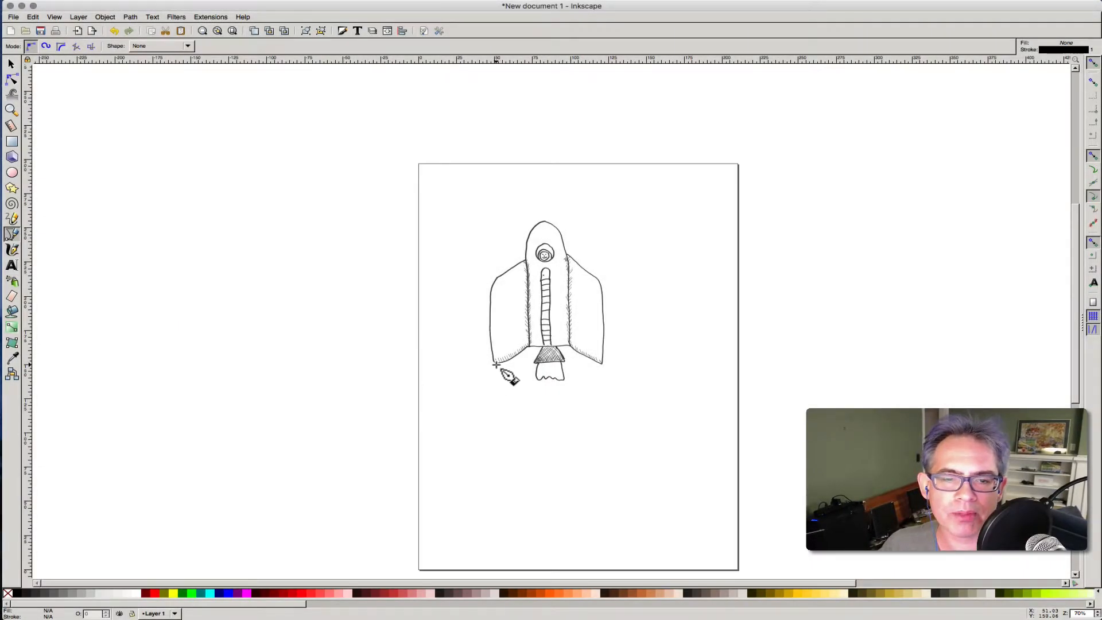
{"action": "left_click", "coordinate": [495, 364]}
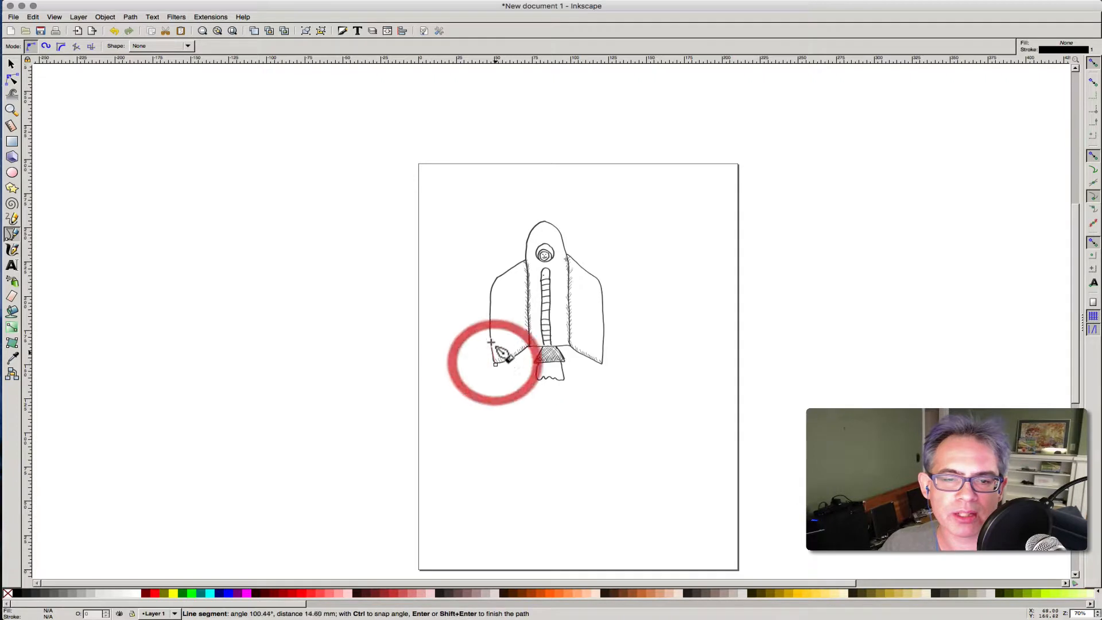
{"action": "left_click", "coordinate": [495, 279]}
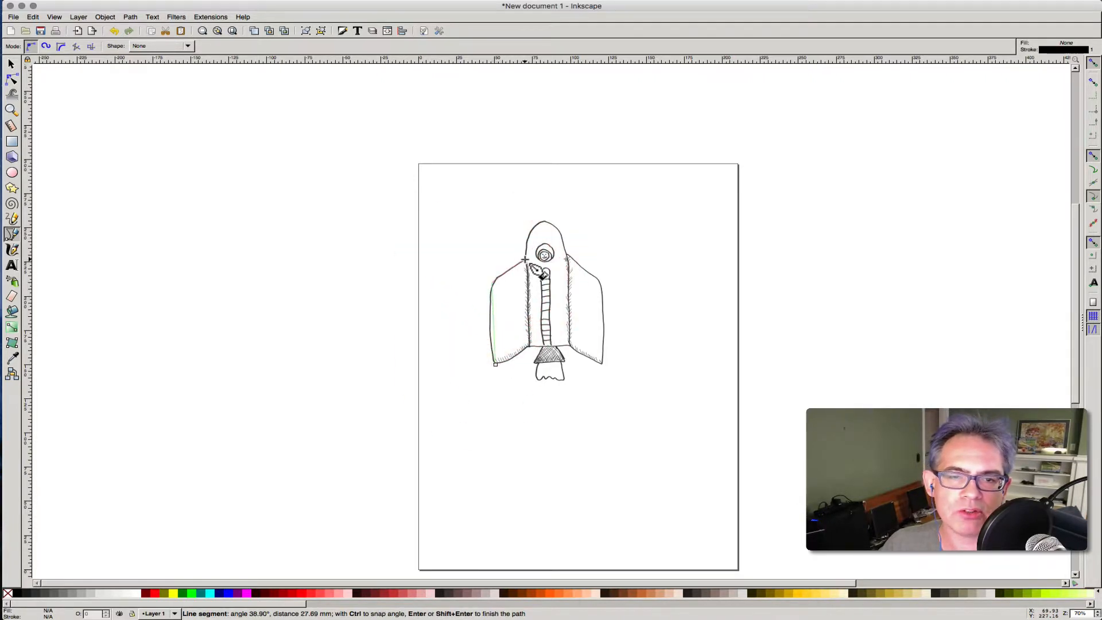
{"action": "left_click", "coordinate": [524, 260]}
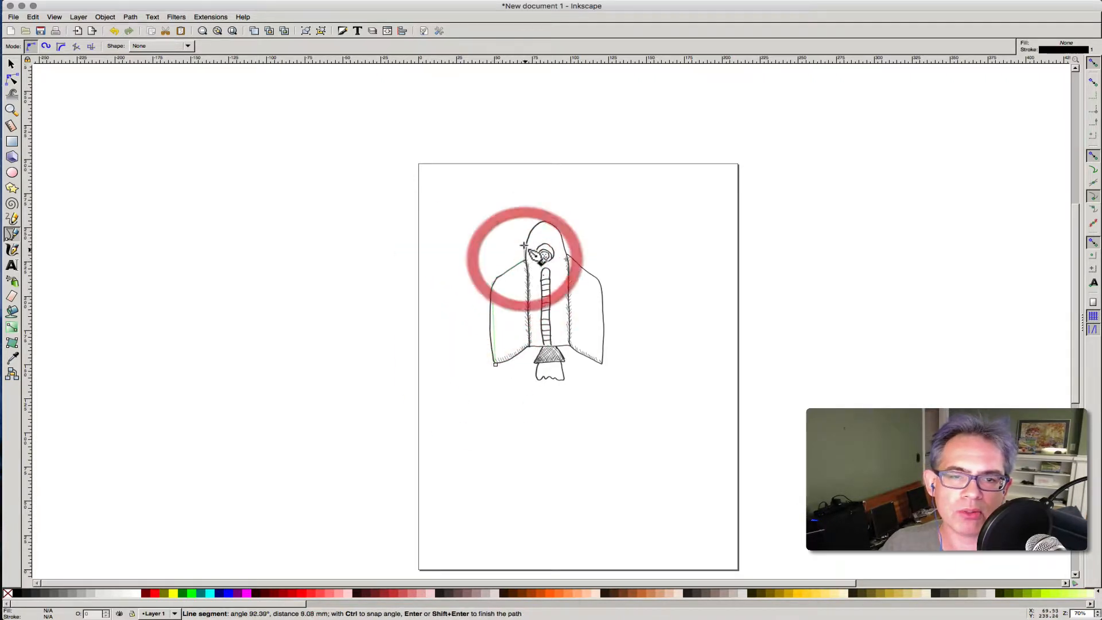
{"action": "left_click", "coordinate": [545, 221]}
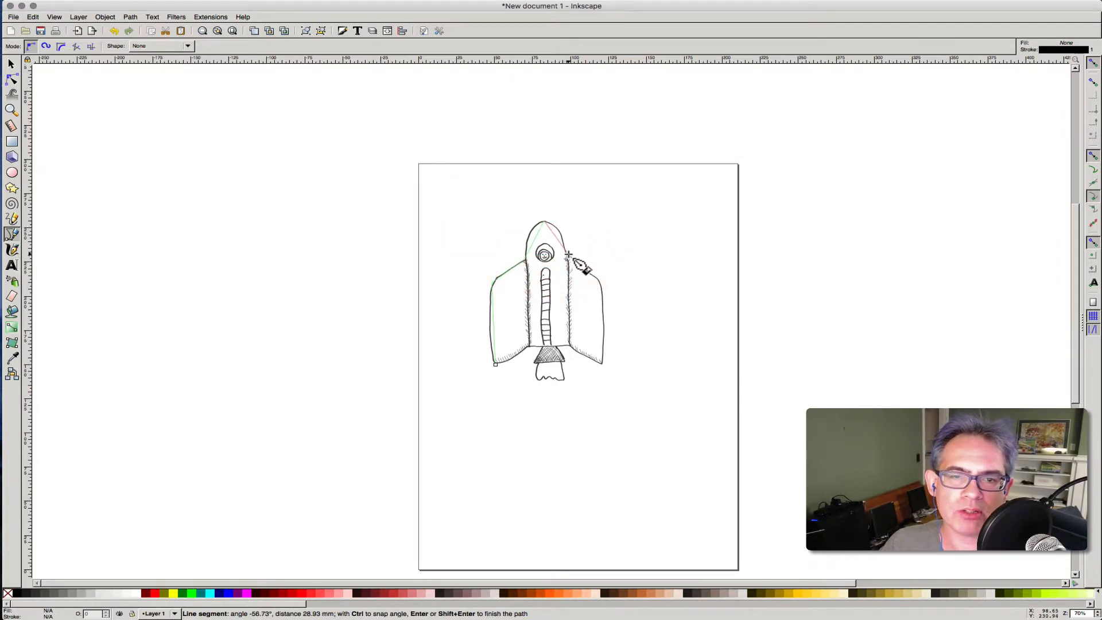
{"action": "left_click", "coordinate": [569, 255]}
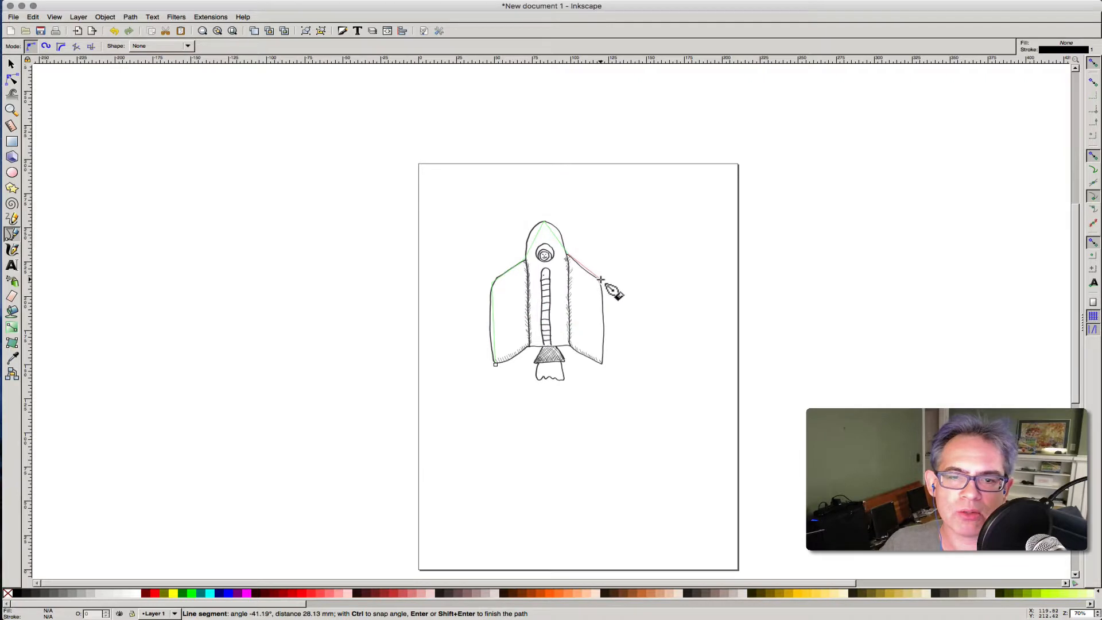
{"action": "left_click", "coordinate": [601, 280]}
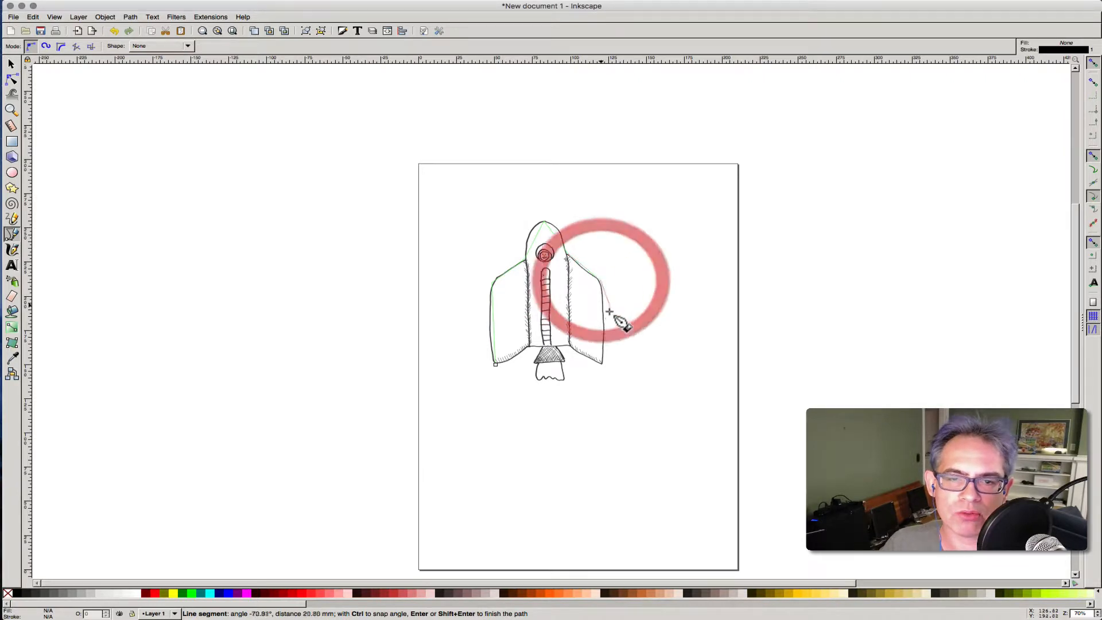
{"action": "left_click", "coordinate": [604, 366]}
{"action": "left_click", "coordinate": [570, 346]}
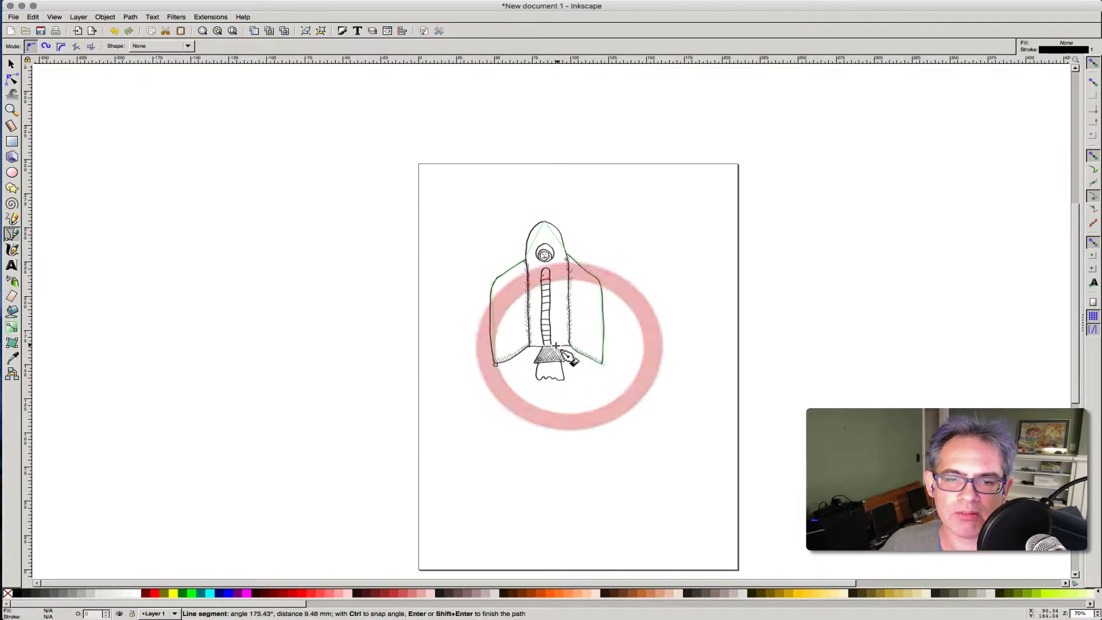
Step: Continue the outline around the engine nozzle and flame, and close the path at the left wing's lower tip
{"action": "left_click", "coordinate": [557, 346]}
{"action": "left_click", "coordinate": [566, 362]}
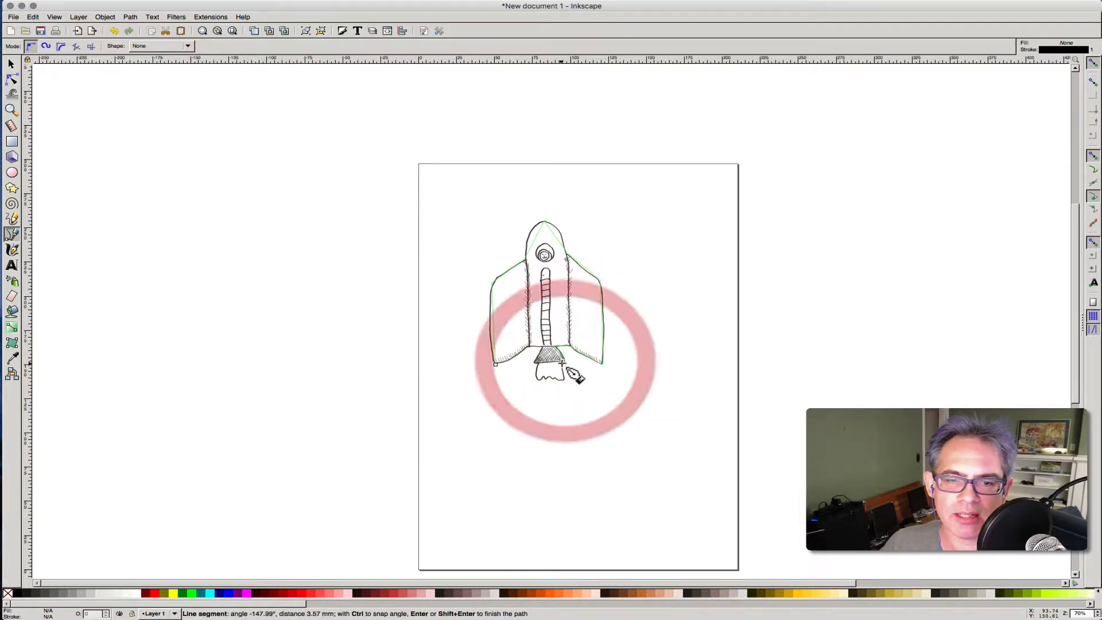
{"action": "left_click", "coordinate": [558, 363]}
{"action": "left_click", "coordinate": [567, 380]}
{"action": "left_click", "coordinate": [555, 381]}
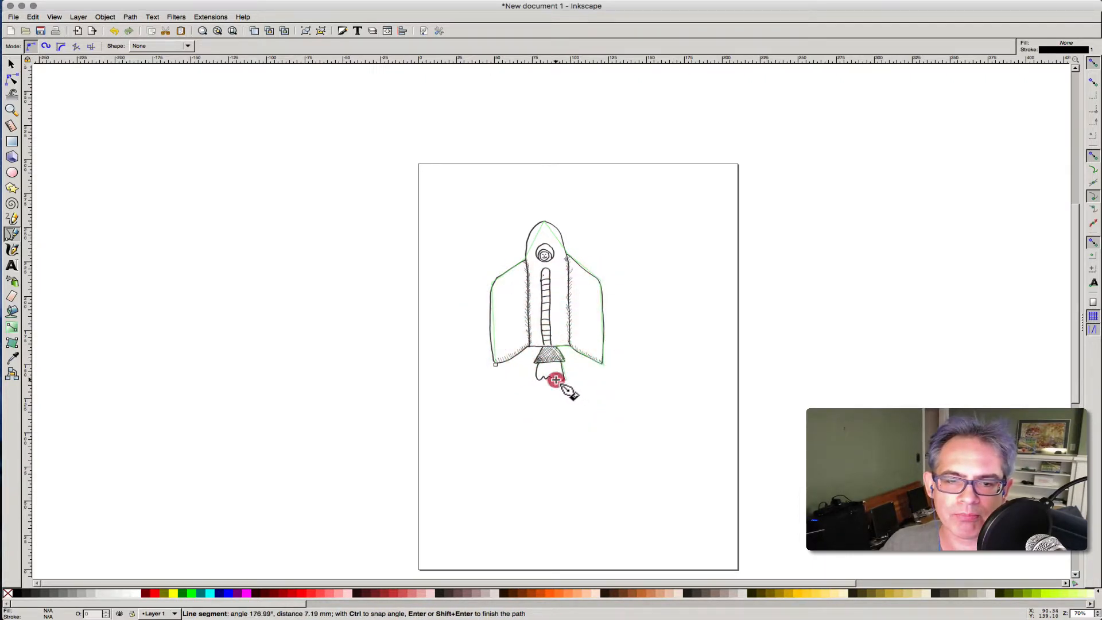
{"action": "left_click", "coordinate": [549, 379]}
{"action": "left_click", "coordinate": [545, 379]}
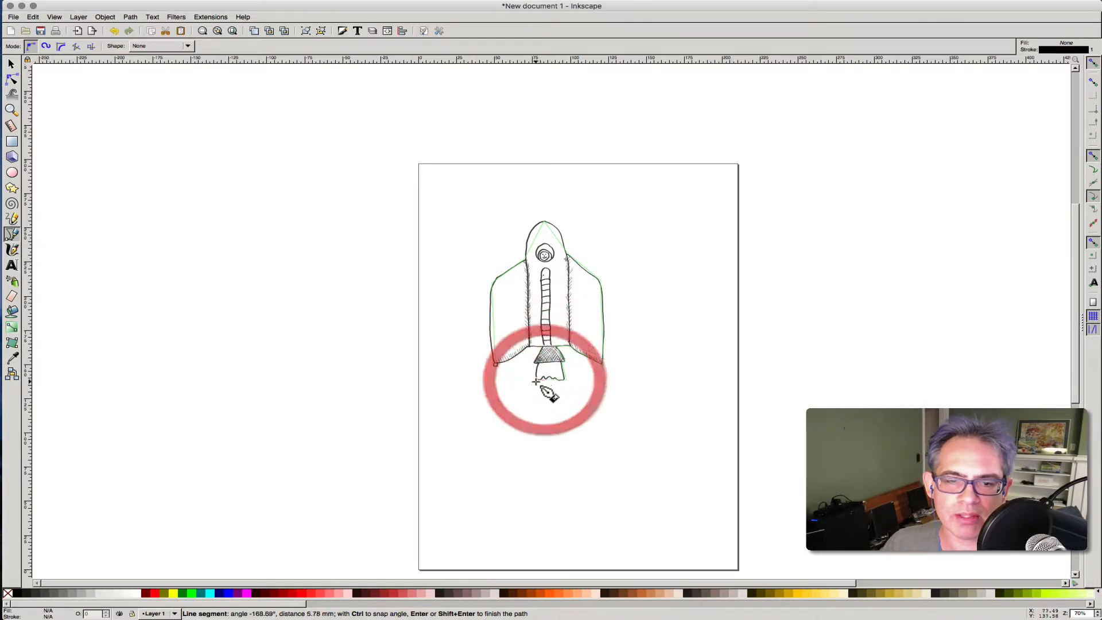
{"action": "left_click", "coordinate": [536, 381]}
{"action": "left_click", "coordinate": [537, 364]}
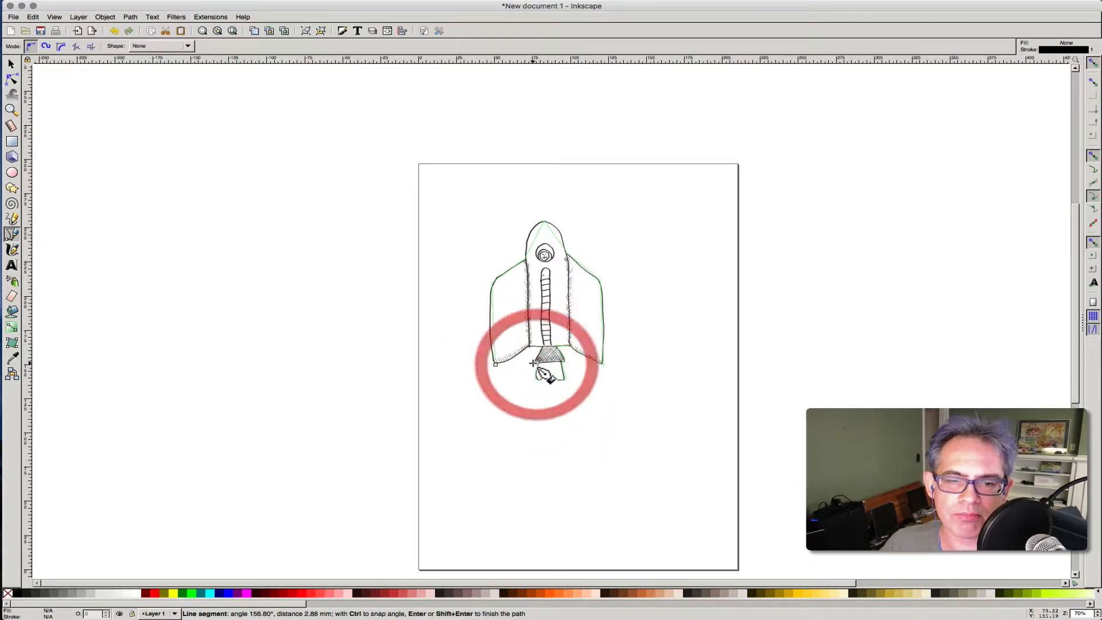
{"action": "left_click", "coordinate": [541, 348]}
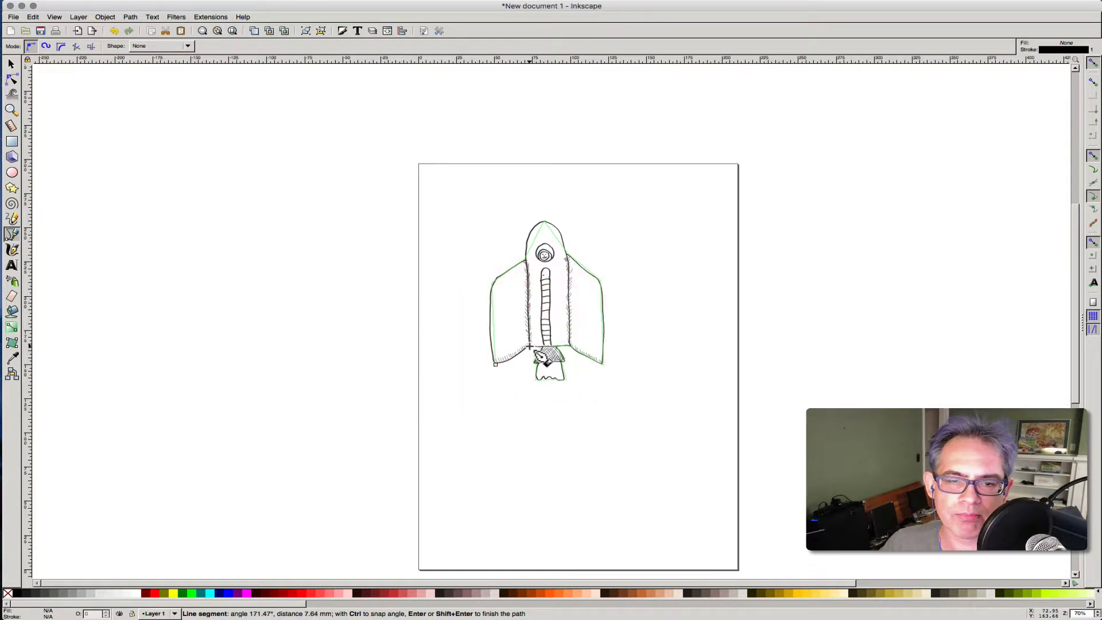
{"action": "left_click", "coordinate": [528, 347]}
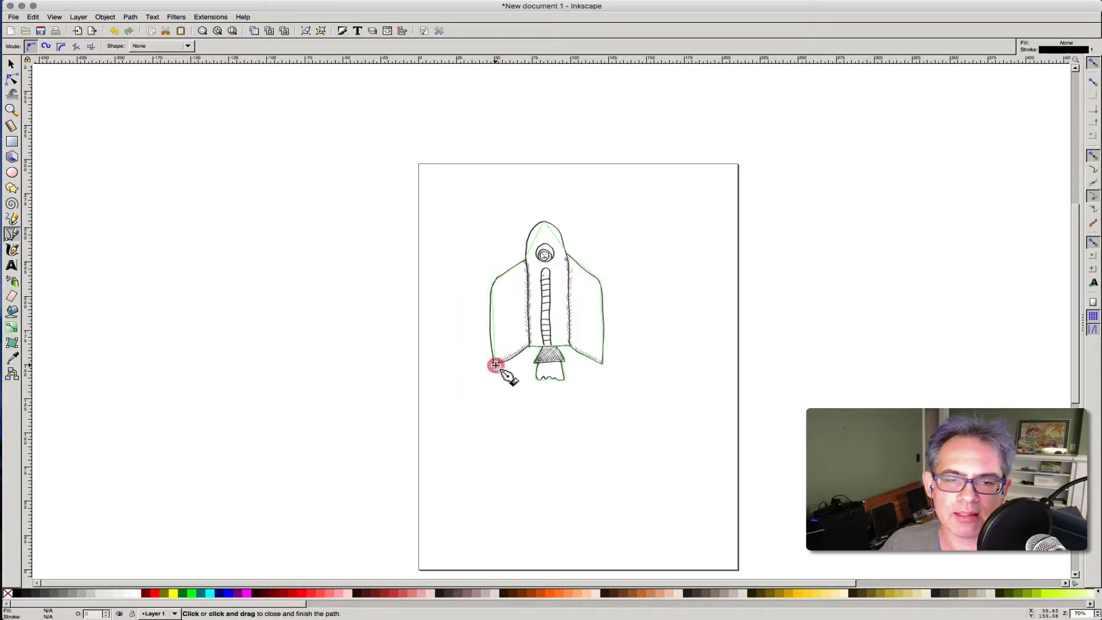
{"action": "left_click", "coordinate": [496, 366]}
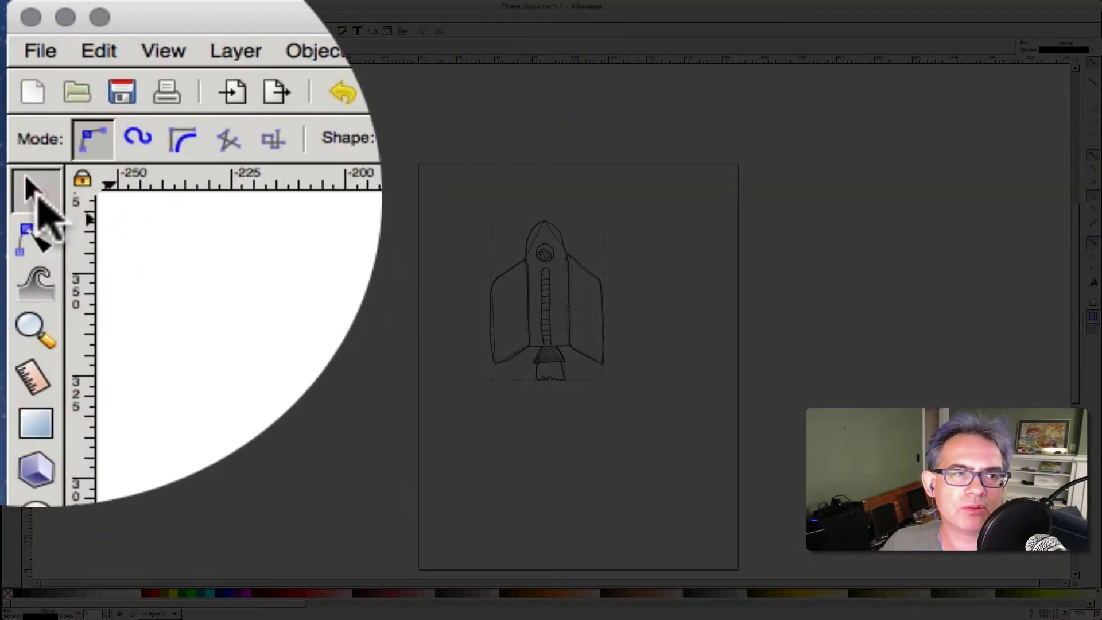
Step: Set the traced path's stroke paint to pure red, with an R value of 255
{"action": "left_click", "coordinate": [39, 198]}
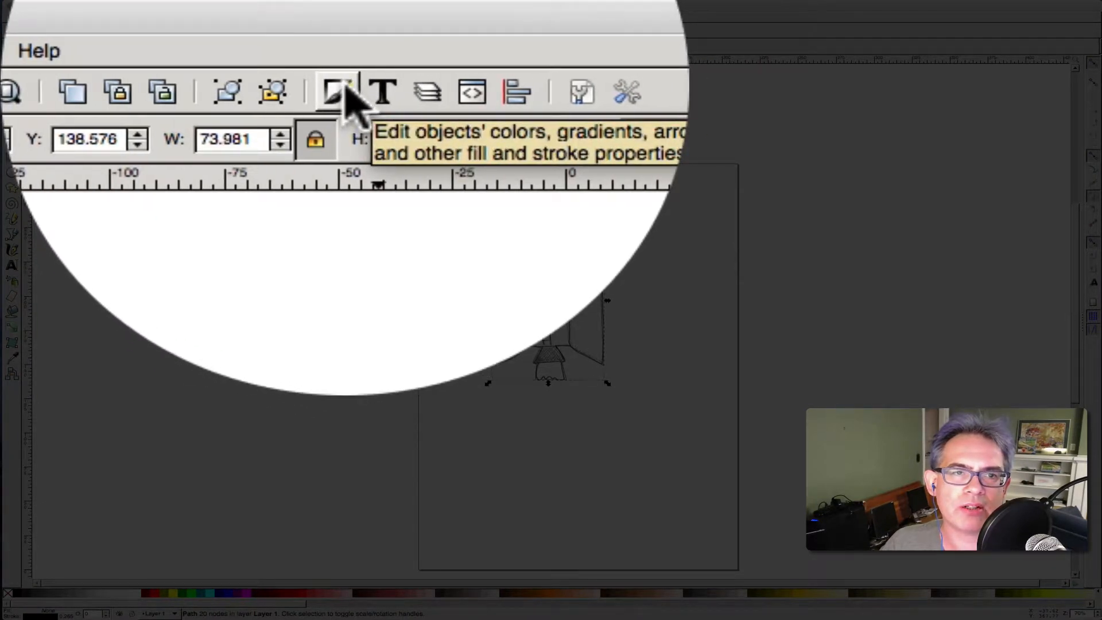
{"action": "left_click", "coordinate": [329, 91]}
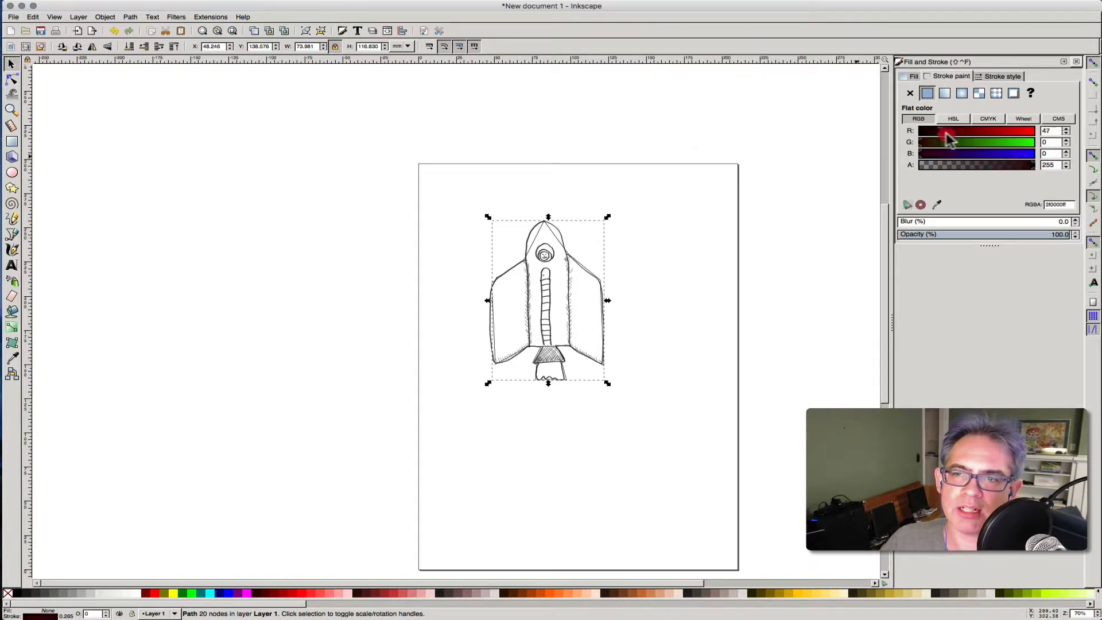
{"action": "left_click_drag", "start_coordinate": [947, 138], "coordinate": [1044, 138]}
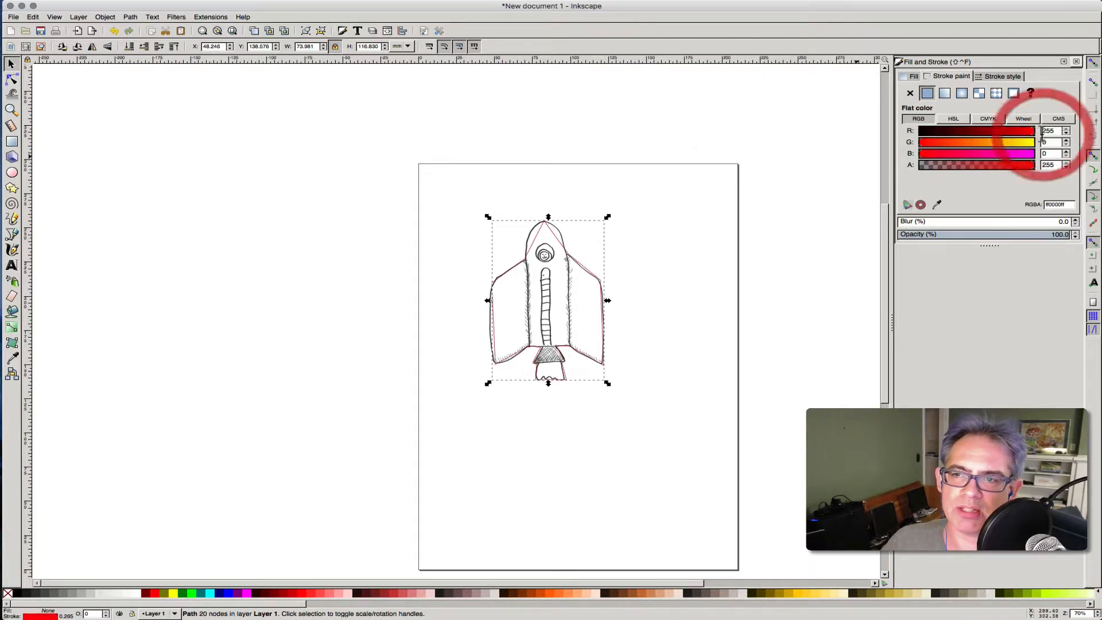
Step: Set the traced path's stroke width to 0.965 mm
{"action": "left_click", "coordinate": [1002, 77]}
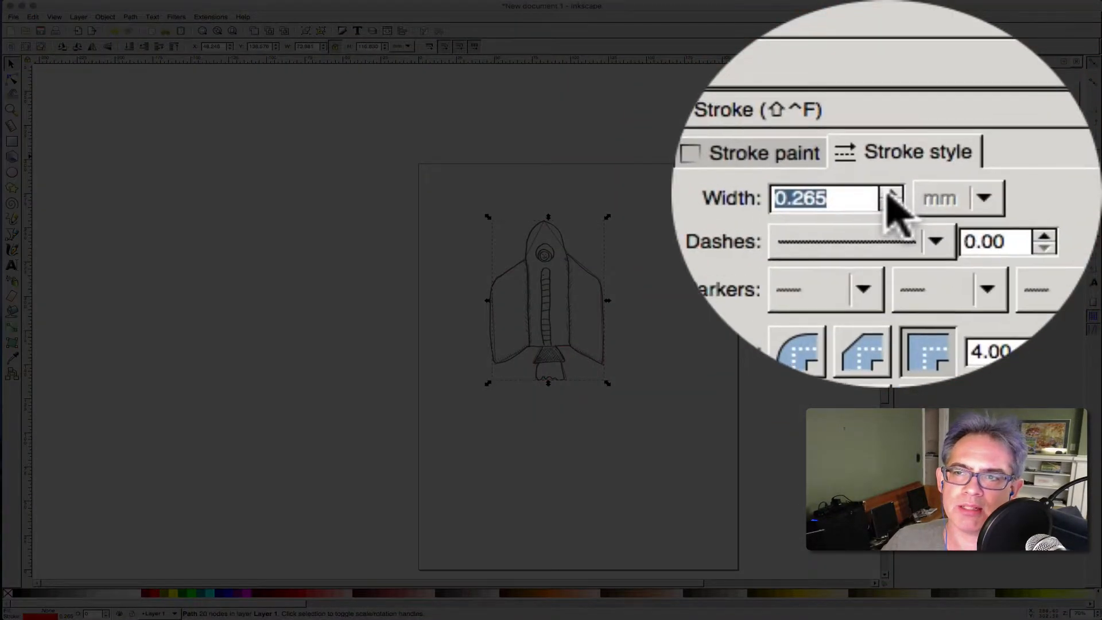
{"action": "left_click", "coordinate": [891, 193]}
{"action": "left_click", "coordinate": [891, 193]}
{"action": "left_click", "coordinate": [891, 193]}
{"action": "left_click", "coordinate": [892, 193]}
{"action": "left_click", "coordinate": [891, 193]}
{"action": "left_click", "coordinate": [891, 193]}
{"action": "left_click", "coordinate": [892, 193]}
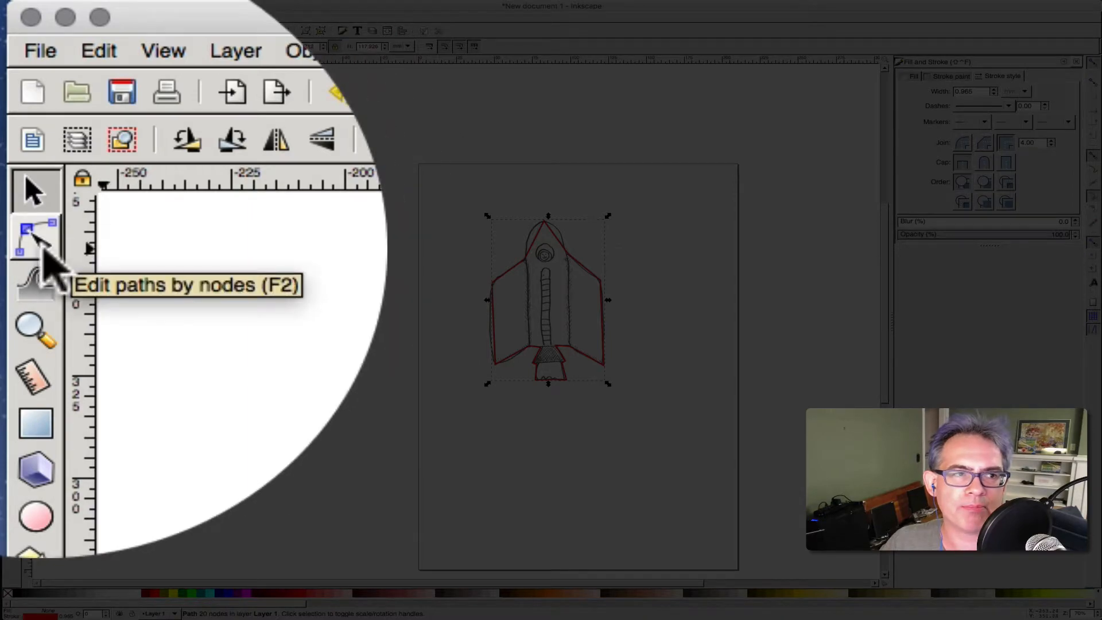
Step: Edit the path by nodes and bend the segments beside the nose tip outward to follow the rocket's rounded nose
{"action": "left_click", "coordinate": [43, 247]}
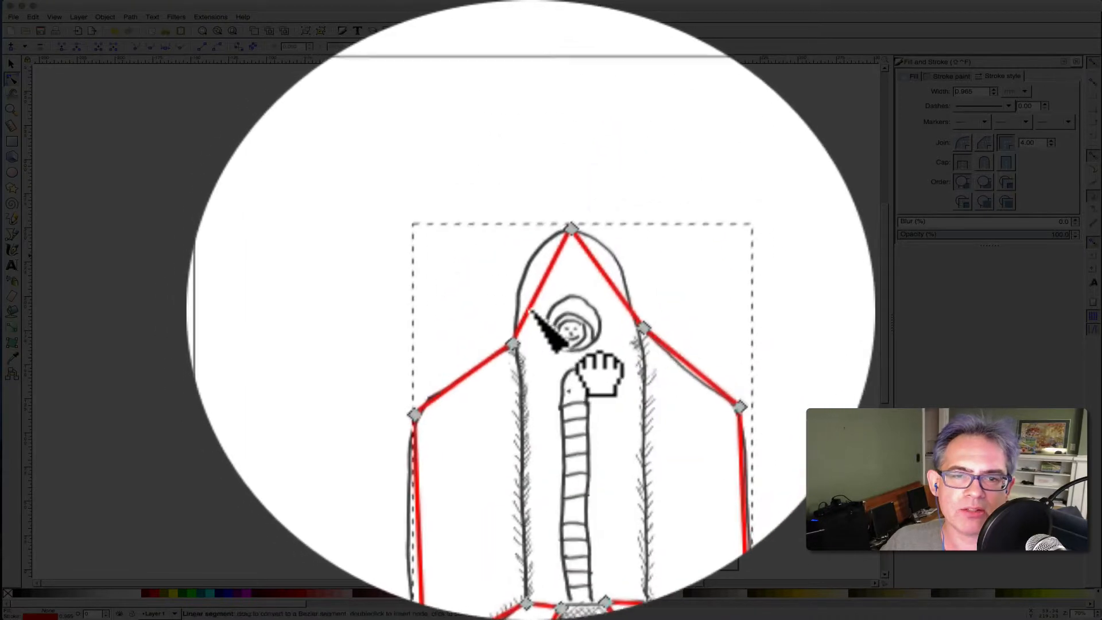
{"action": "left_click", "coordinate": [534, 310]}
{"action": "left_click_drag", "start_coordinate": [534, 310], "coordinate": [606, 308]}
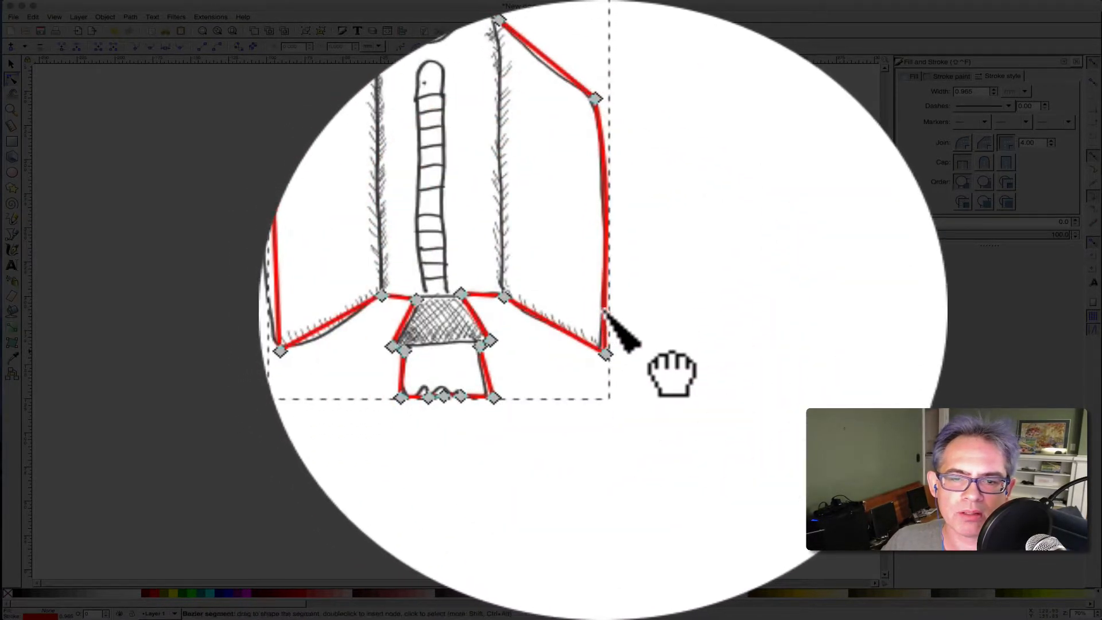
Step: Reshape the right wing's outer and lower path segments to follow the drawn wing
{"action": "left_click", "coordinate": [604, 312]}
{"action": "left_click", "coordinate": [604, 312]}
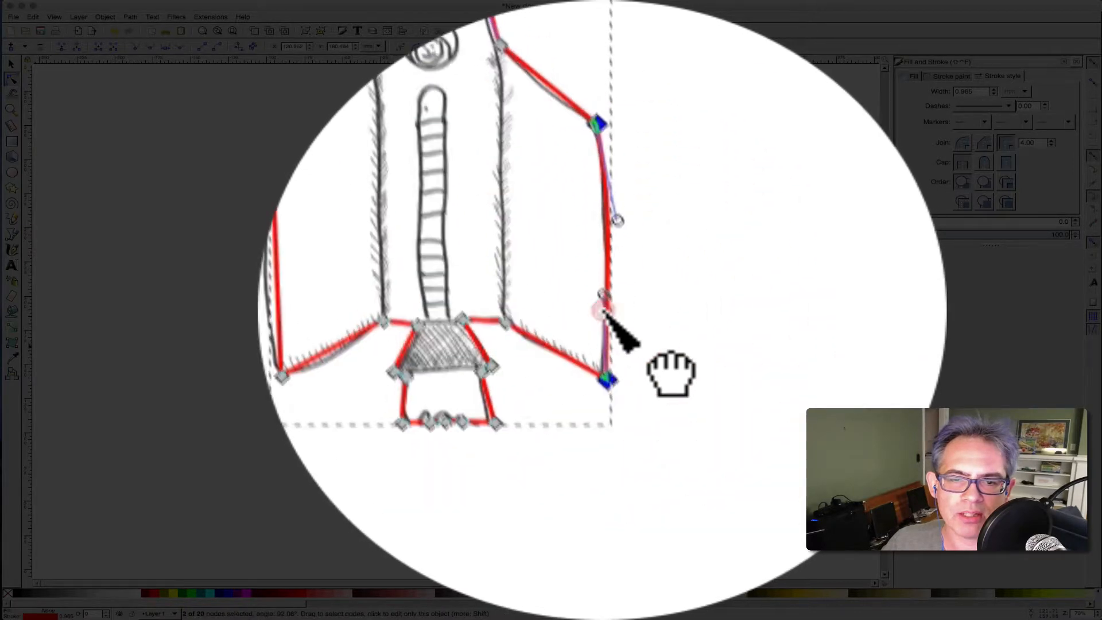
{"action": "left_click", "coordinate": [618, 311]}
{"action": "left_click", "coordinate": [607, 312]}
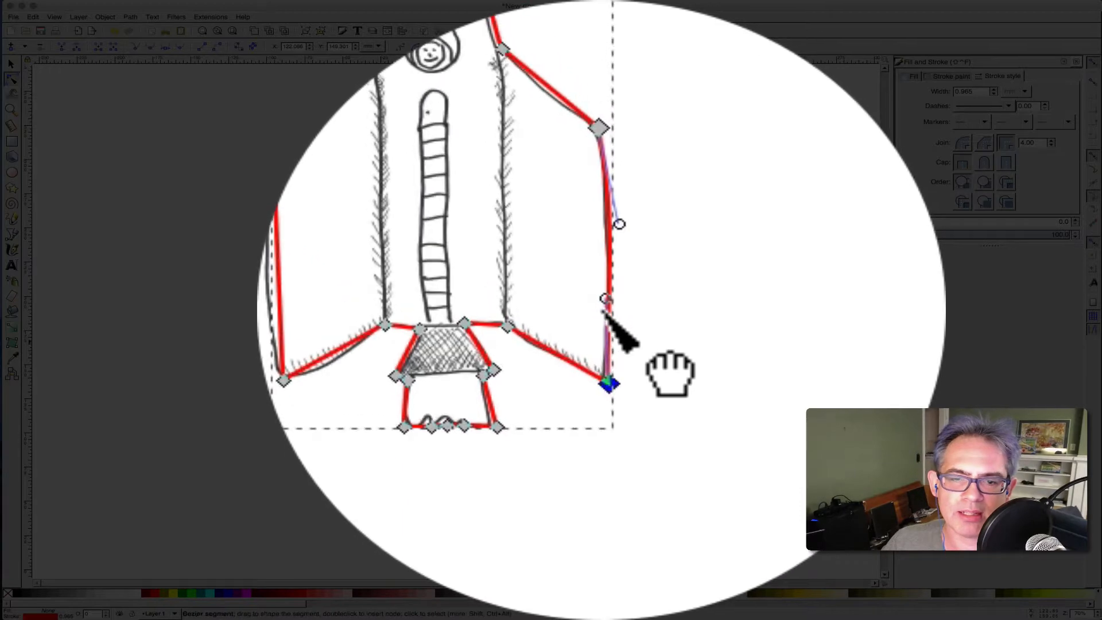
{"action": "left_click_drag", "start_coordinate": [604, 311], "coordinate": [611, 314]}
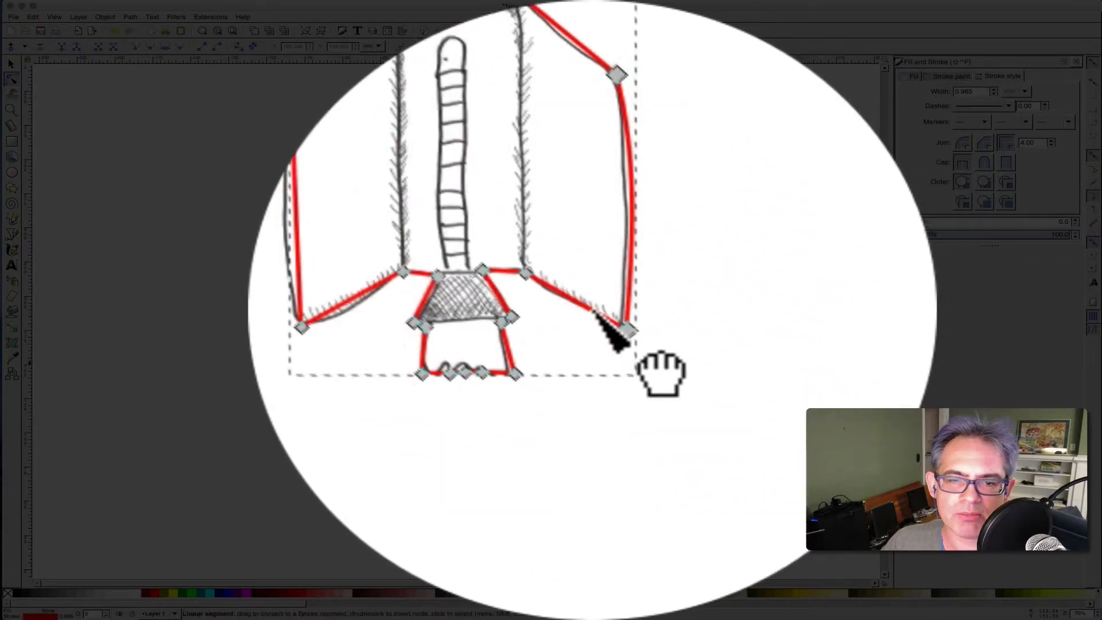
{"action": "left_click", "coordinate": [587, 311]}
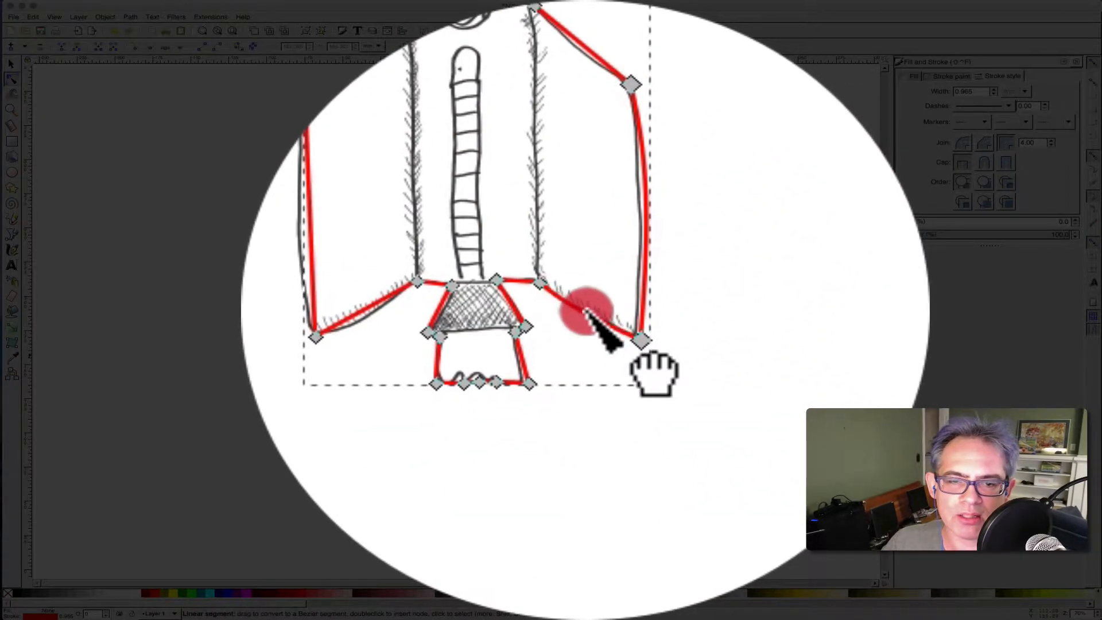
{"action": "left_click", "coordinate": [555, 310]}
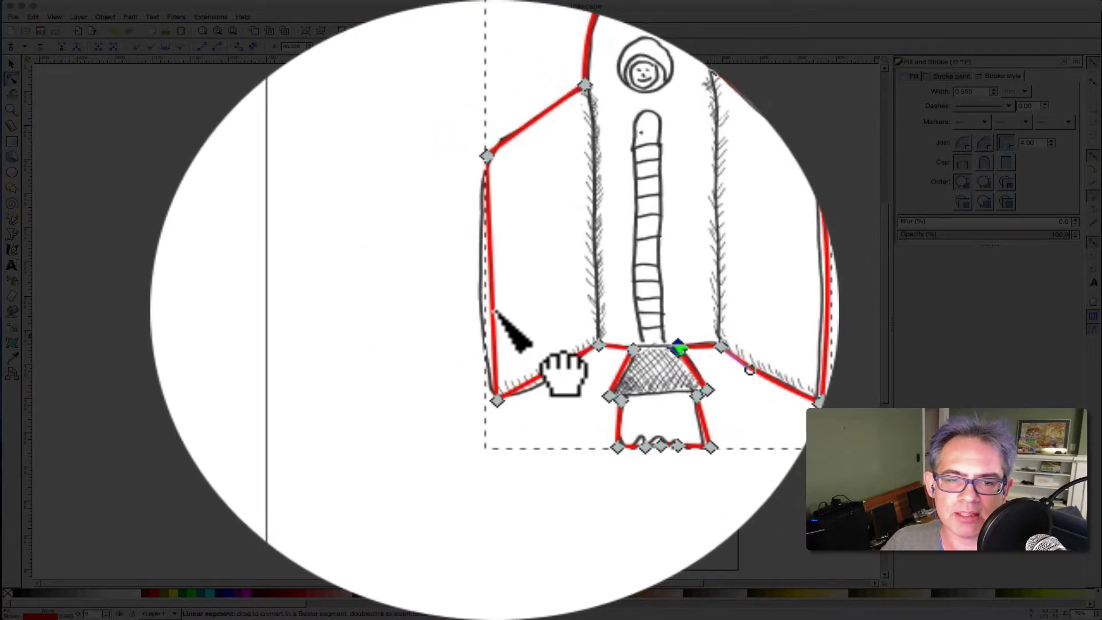
Step: Insert a node on the left wing's outer edge, curve the wing's segments to the drawing and bow the flame's left side outward
{"action": "double_click", "coordinate": [496, 311]}
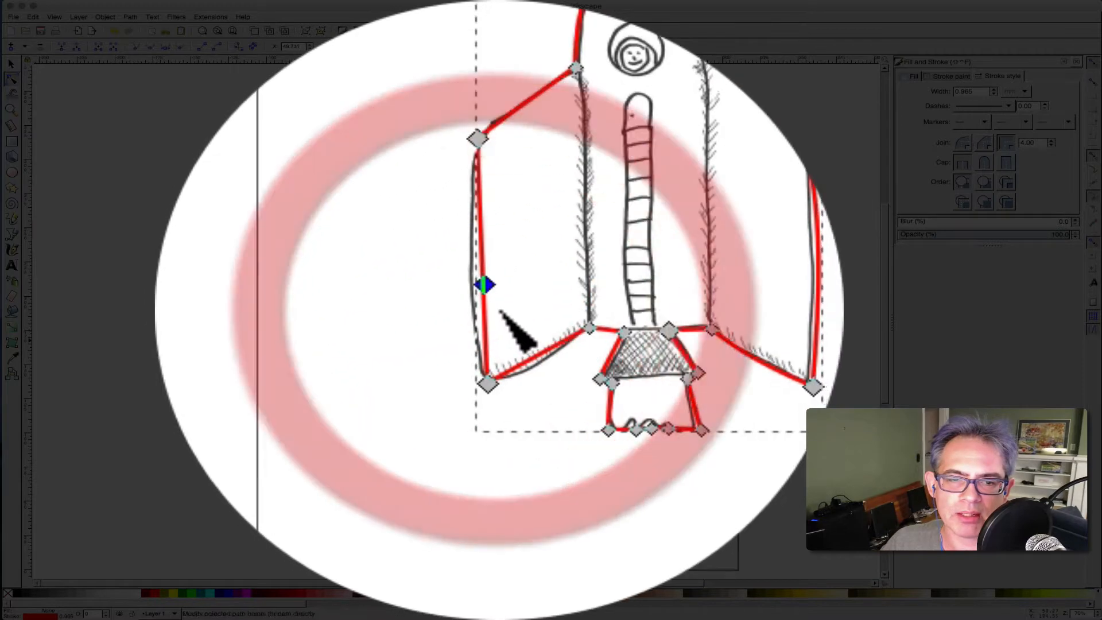
{"action": "left_click_drag", "start_coordinate": [496, 311], "coordinate": [535, 313]}
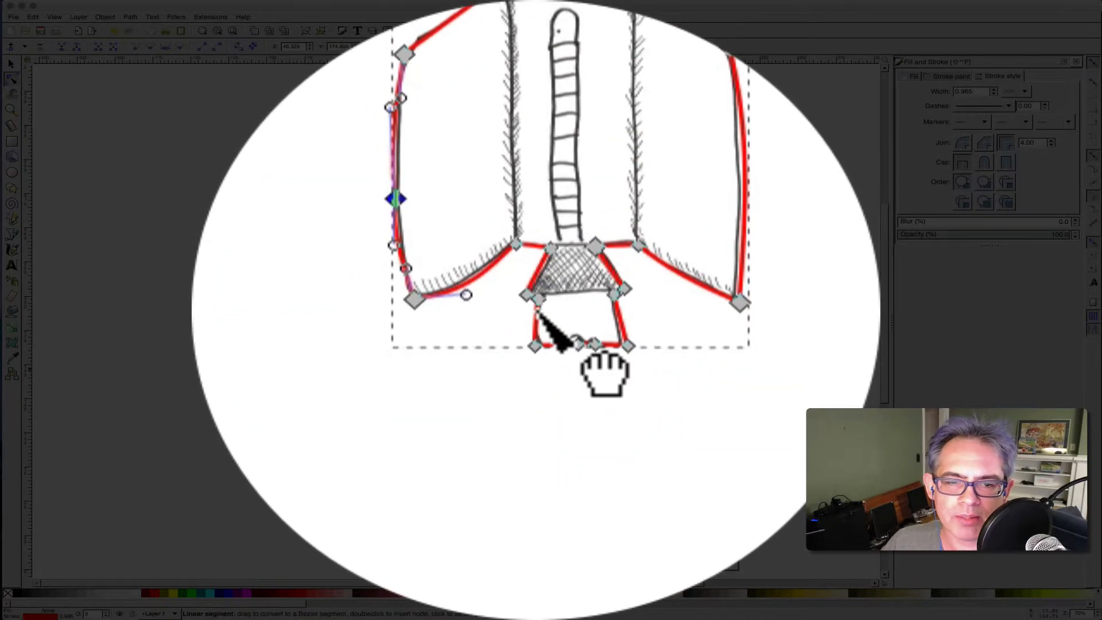
{"action": "left_click", "coordinate": [536, 314]}
{"action": "left_click_drag", "start_coordinate": [536, 312], "coordinate": [530, 312]}
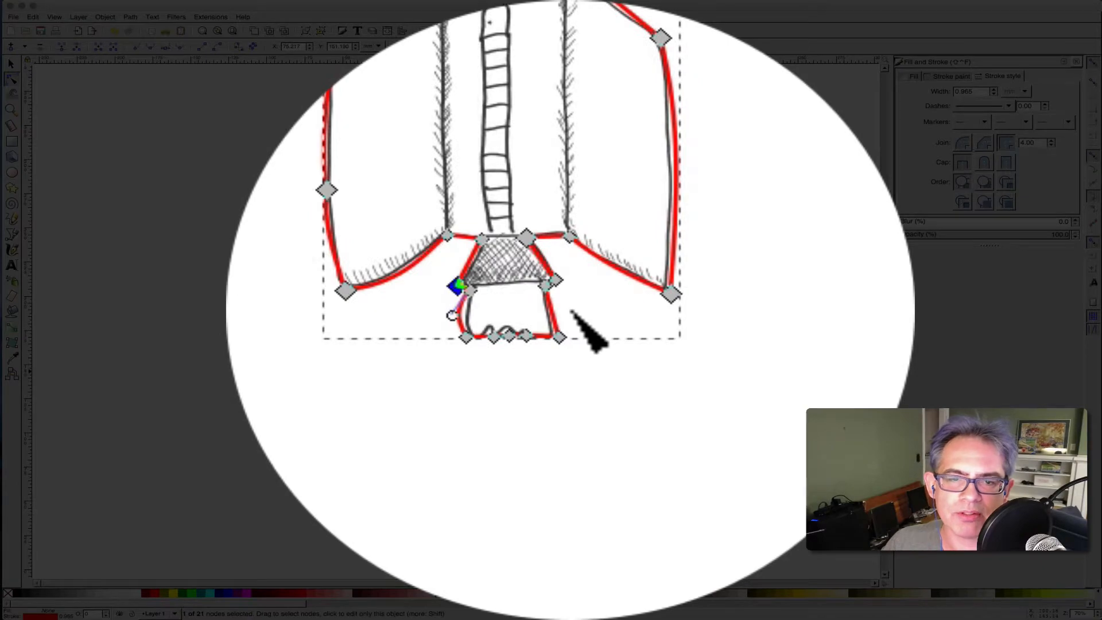
{"action": "scroll", "coordinate": [572, 312], "scroll_direction": "up", "scroll_amount": 10}
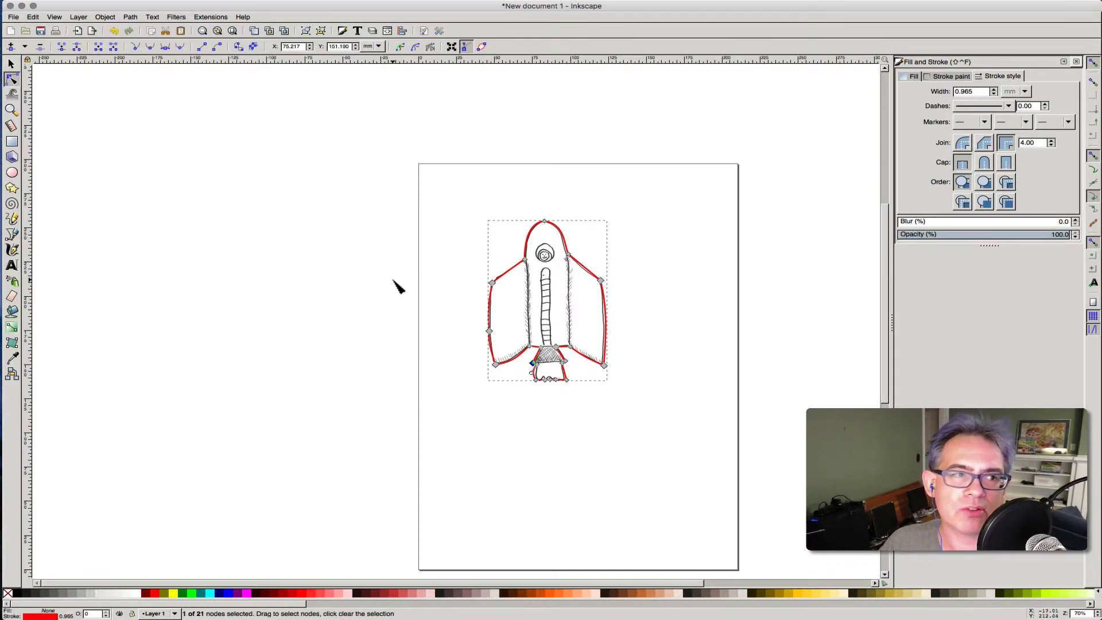
Step: Draw a straight-segment Bezier path of five nodes around the upper helmet visor, starting at its left edge and leaving it open
{"action": "left_click", "coordinate": [12, 63]}
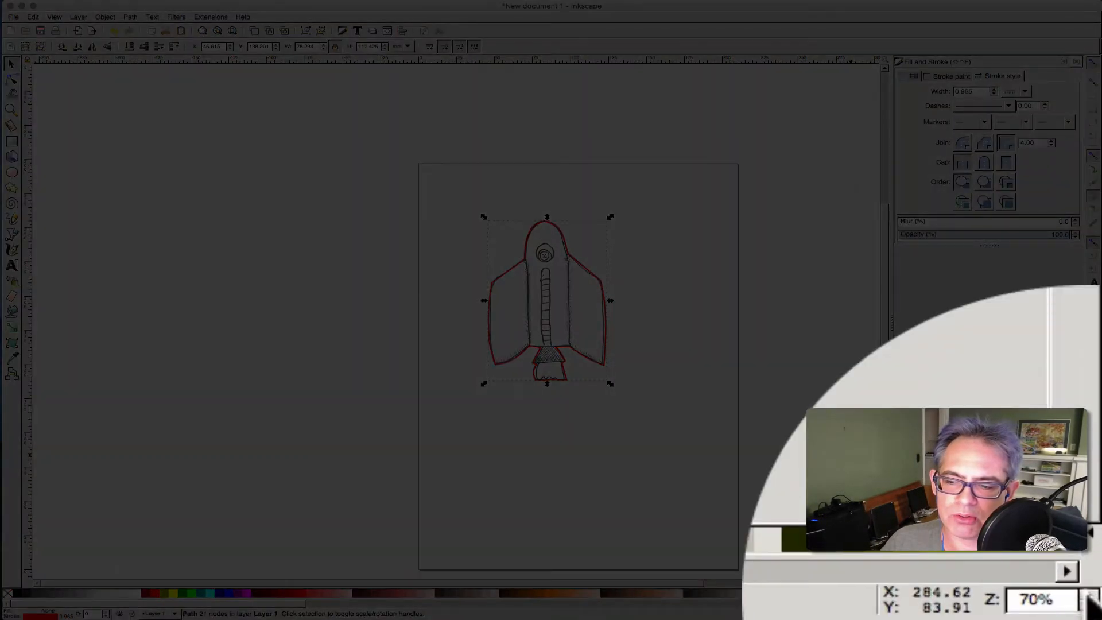
{"action": "left_click", "coordinate": [1088, 598]}
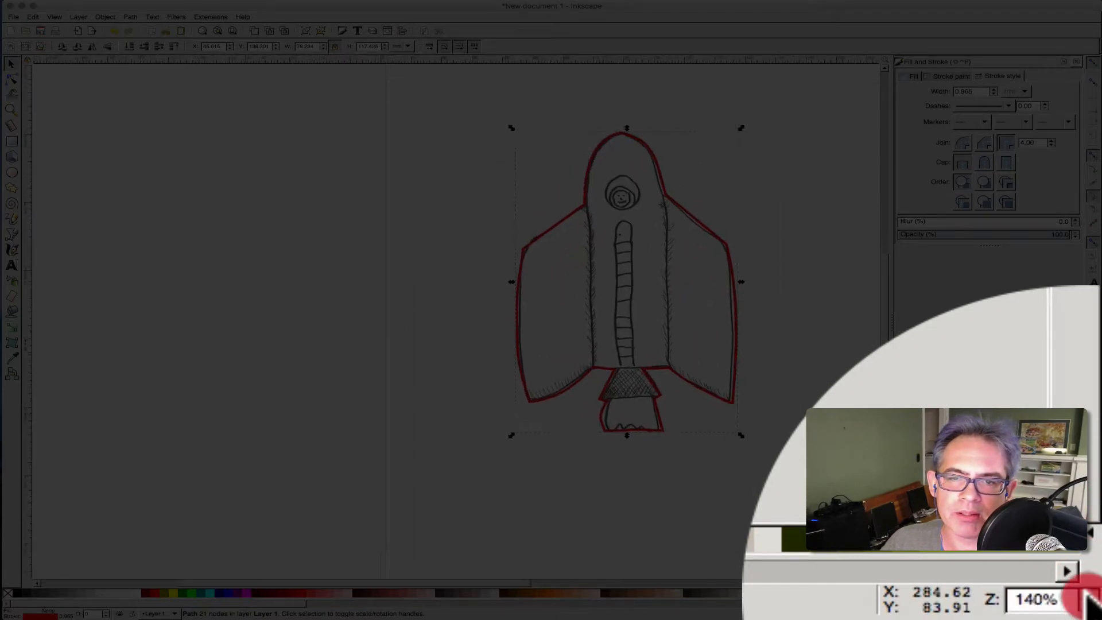
{"action": "left_click", "coordinate": [1088, 598]}
{"action": "left_click", "coordinate": [1088, 598]}
{"action": "left_click", "coordinate": [1089, 597]}
{"action": "left_click", "coordinate": [1088, 597]}
{"action": "left_click", "coordinate": [1088, 597]}
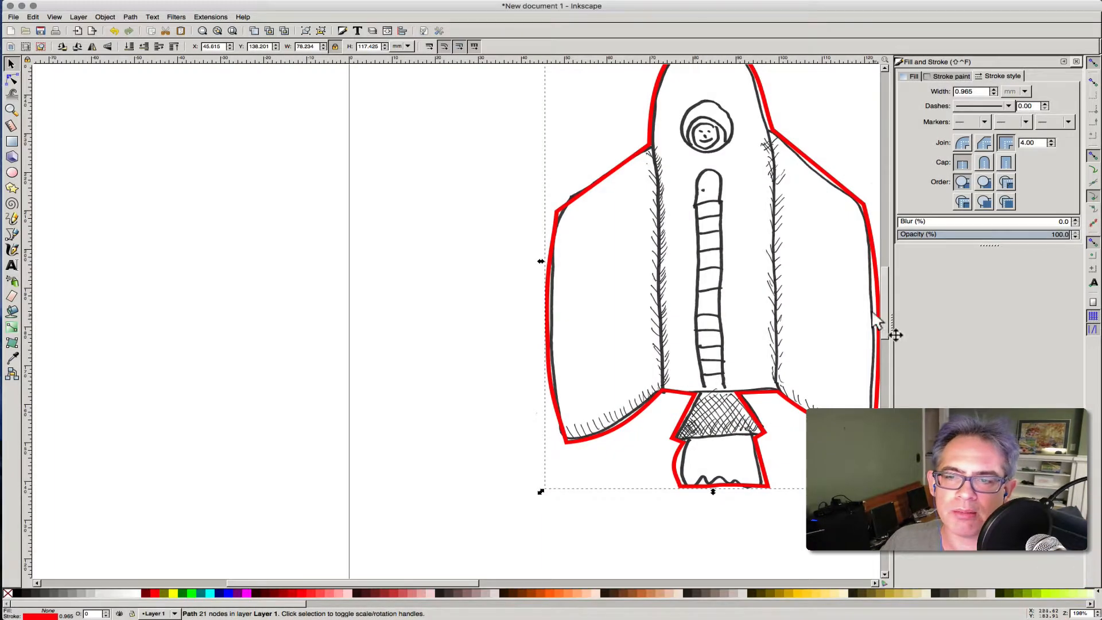
{"action": "left_click_drag", "start_coordinate": [885, 310], "coordinate": [885, 284]}
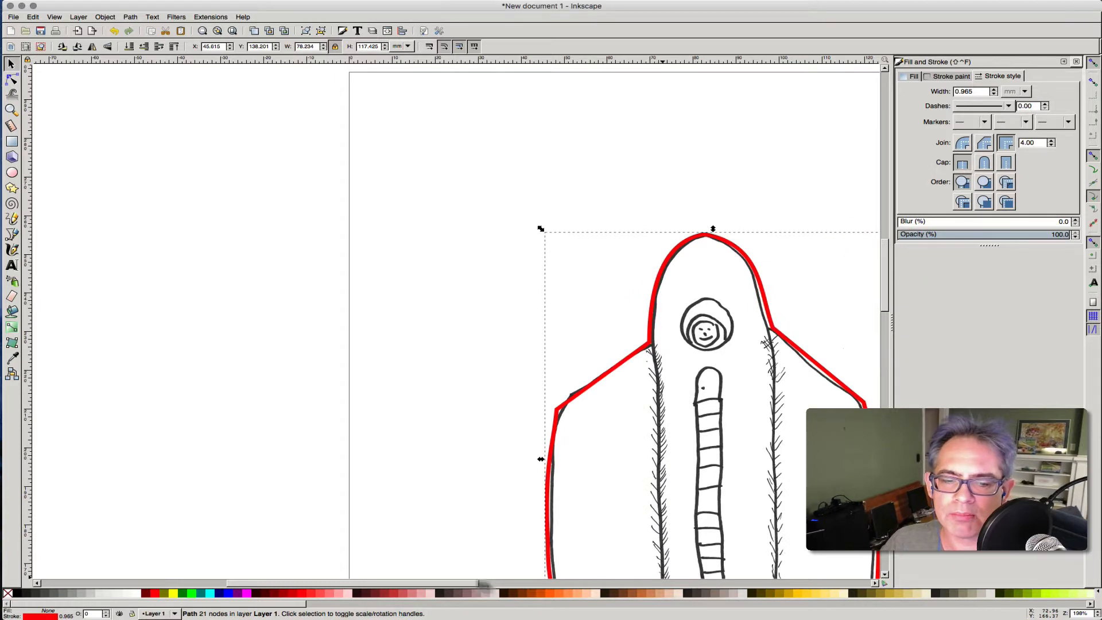
{"action": "left_click_drag", "start_coordinate": [464, 586], "coordinate": [493, 584]}
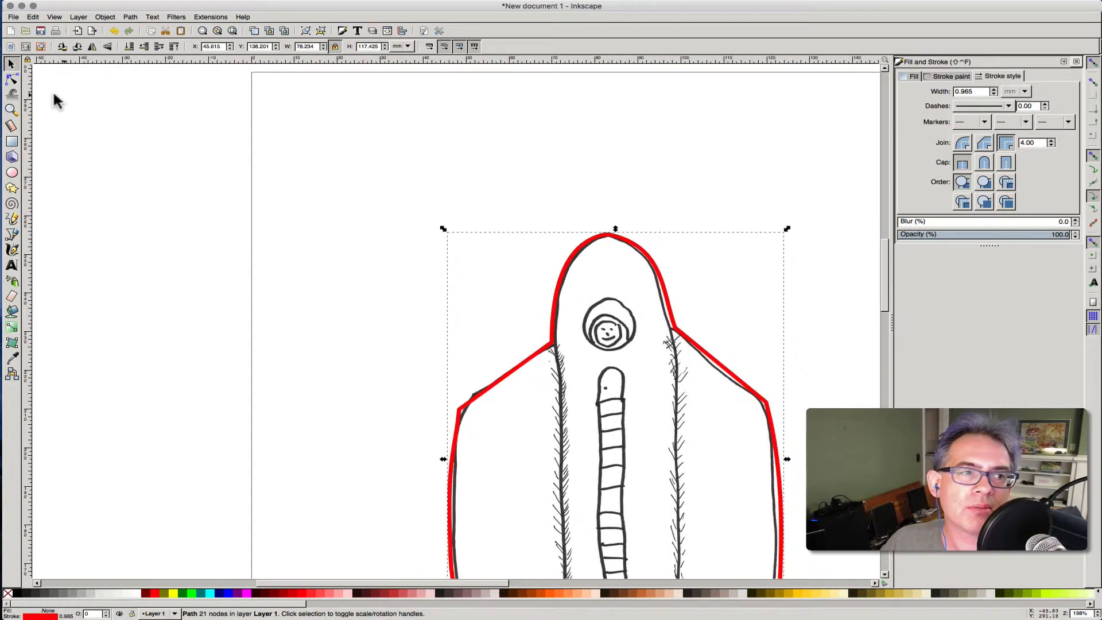
{"action": "left_click", "coordinate": [15, 83]}
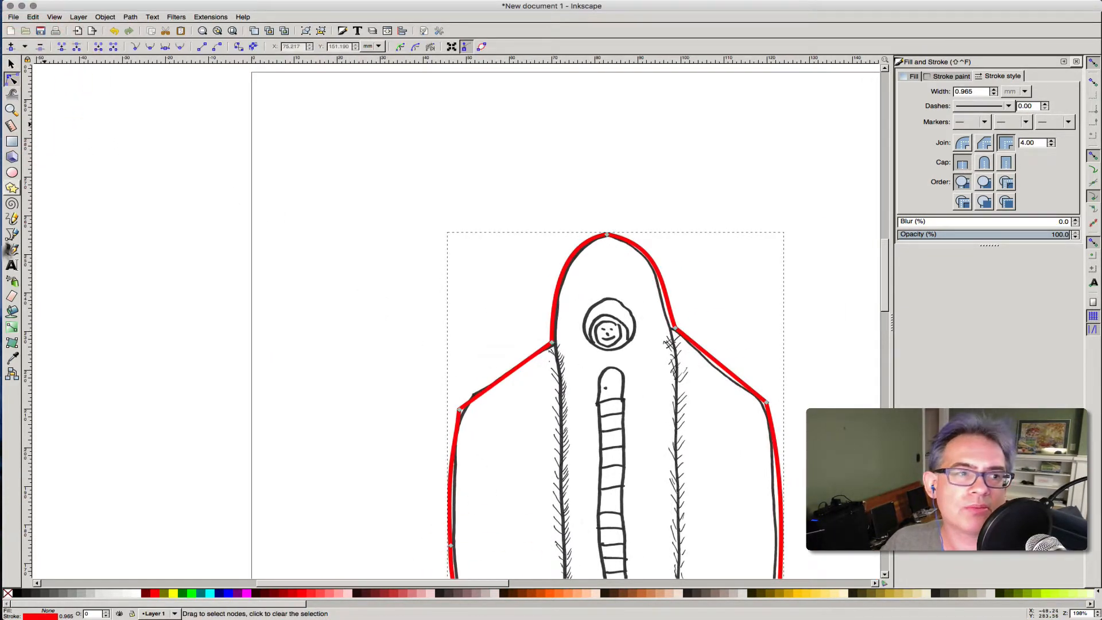
{"action": "left_click", "coordinate": [12, 236]}
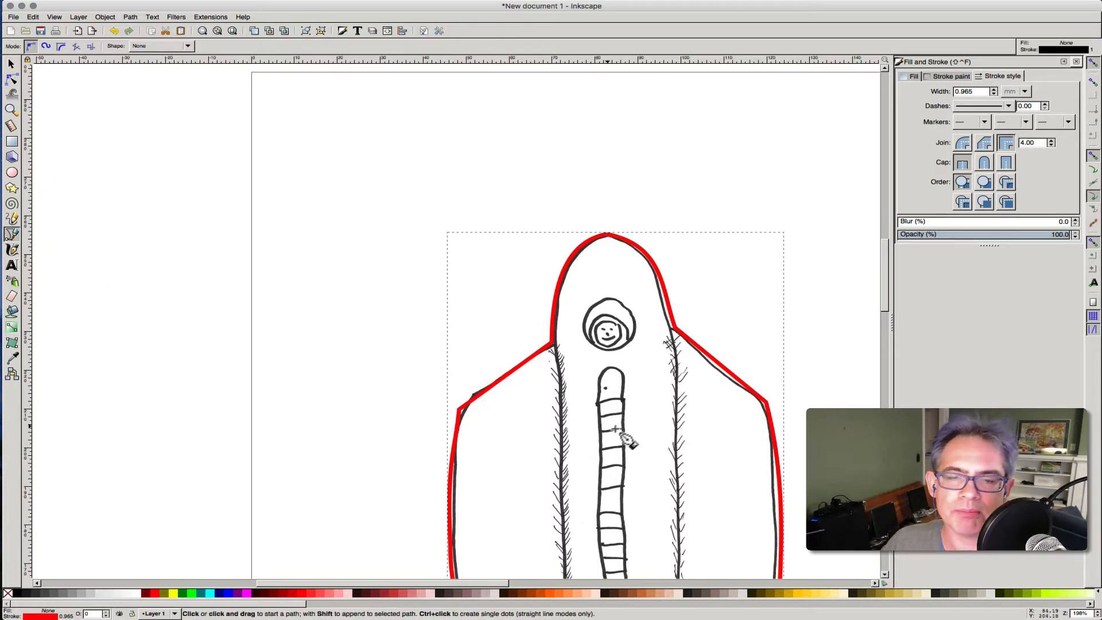
{"action": "left_click", "coordinate": [590, 339]}
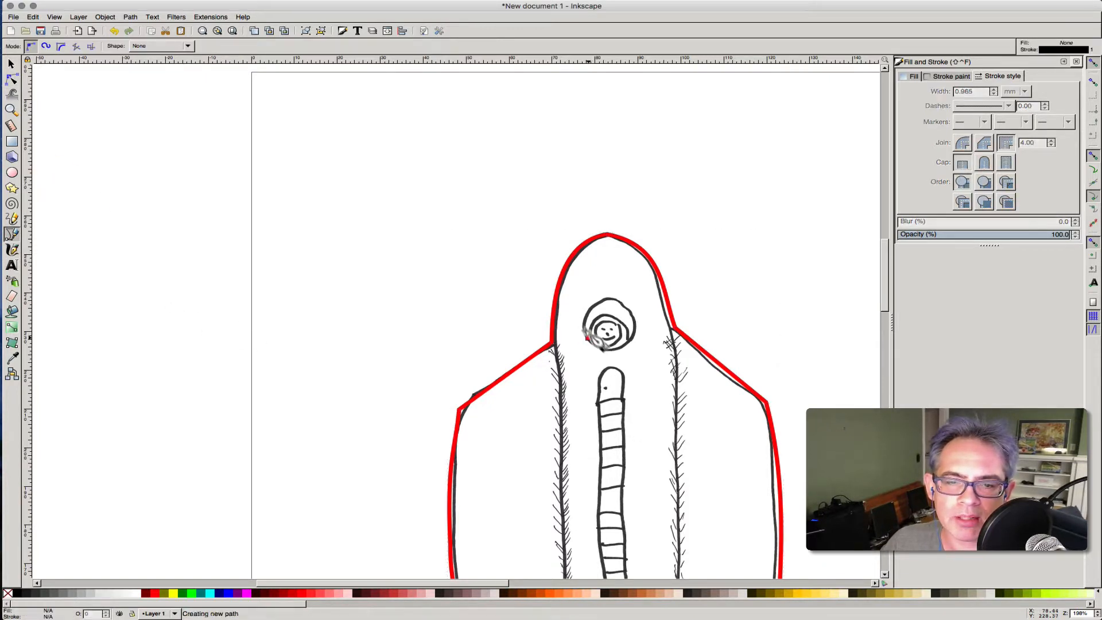
{"action": "left_click", "coordinate": [610, 300]}
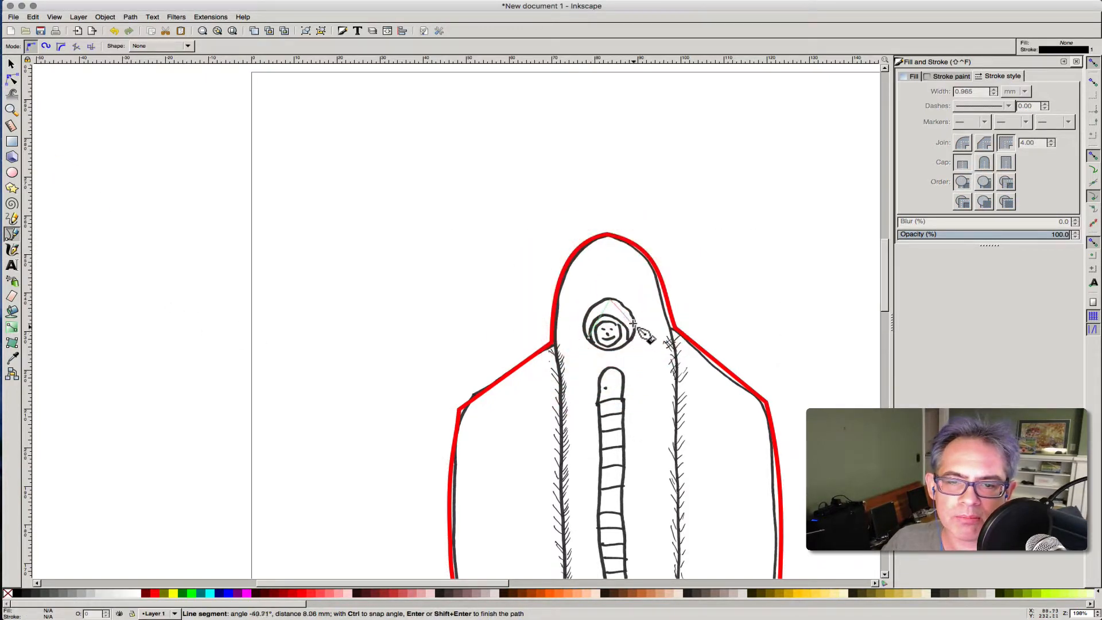
{"action": "left_click", "coordinate": [631, 321]}
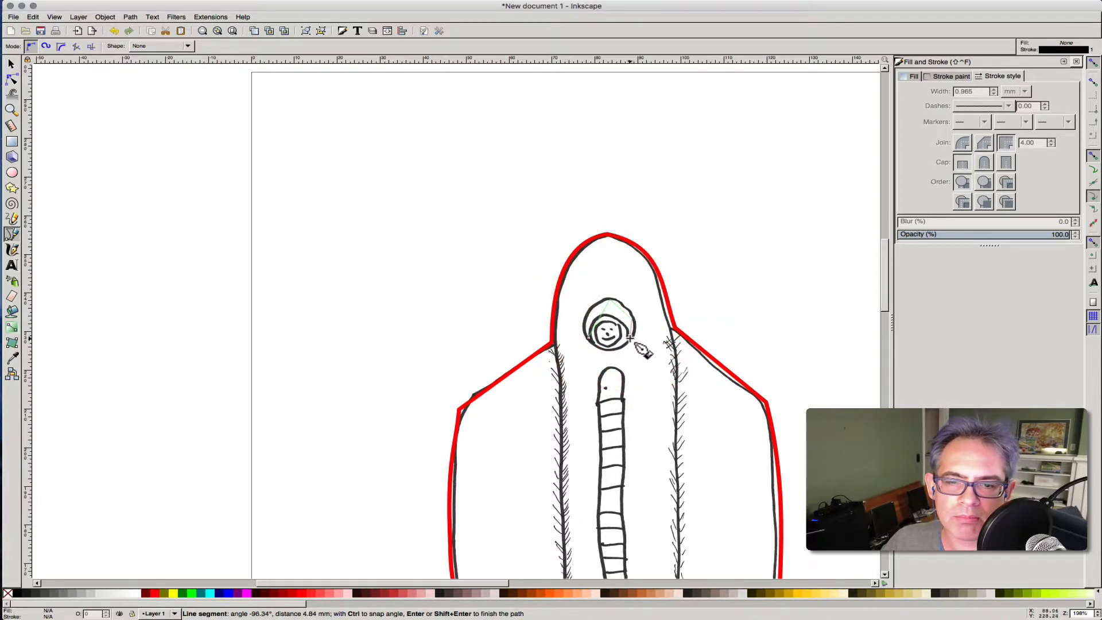
{"action": "left_click", "coordinate": [625, 329]}
{"action": "left_click", "coordinate": [610, 322]}
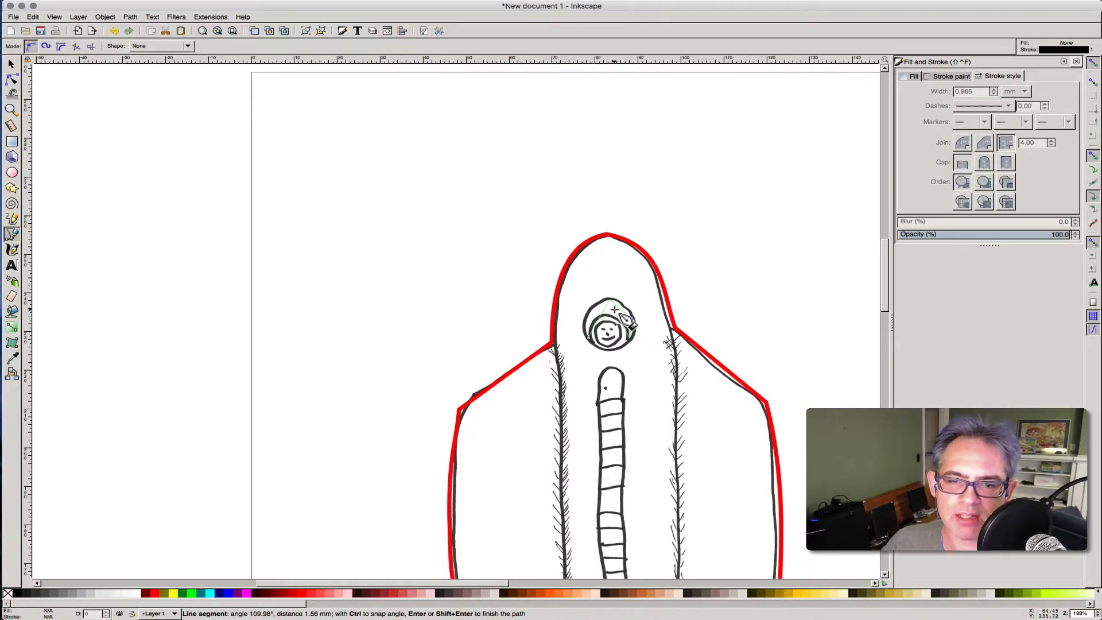
{"action": "key", "text": "Return"}
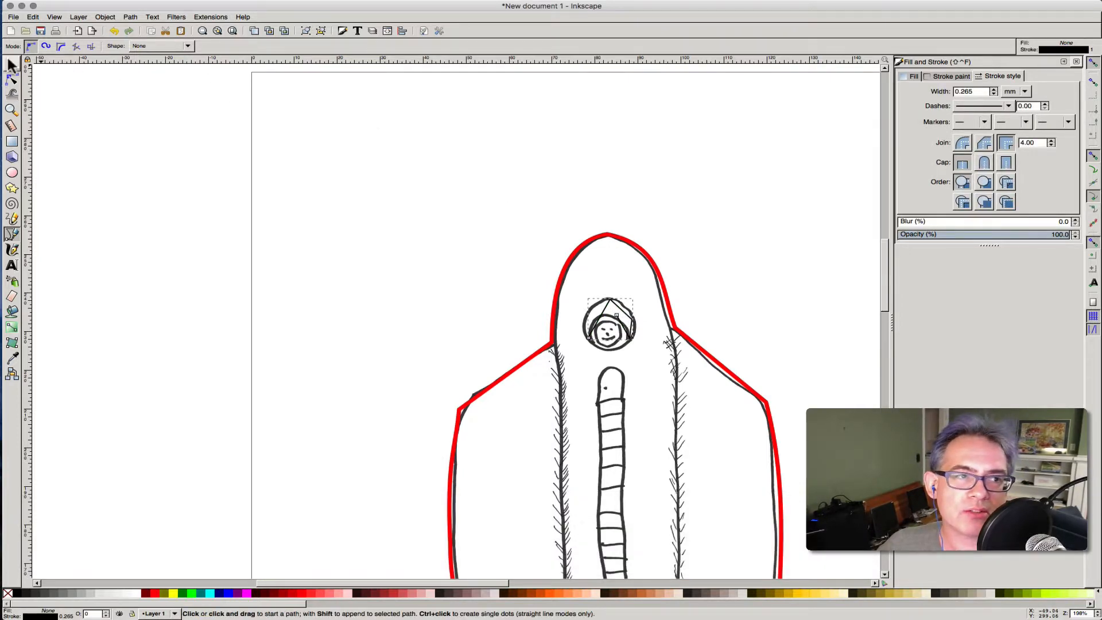
Step: Give the visor path a red stroke with a width of 0.765 mm
{"action": "left_click", "coordinate": [12, 65]}
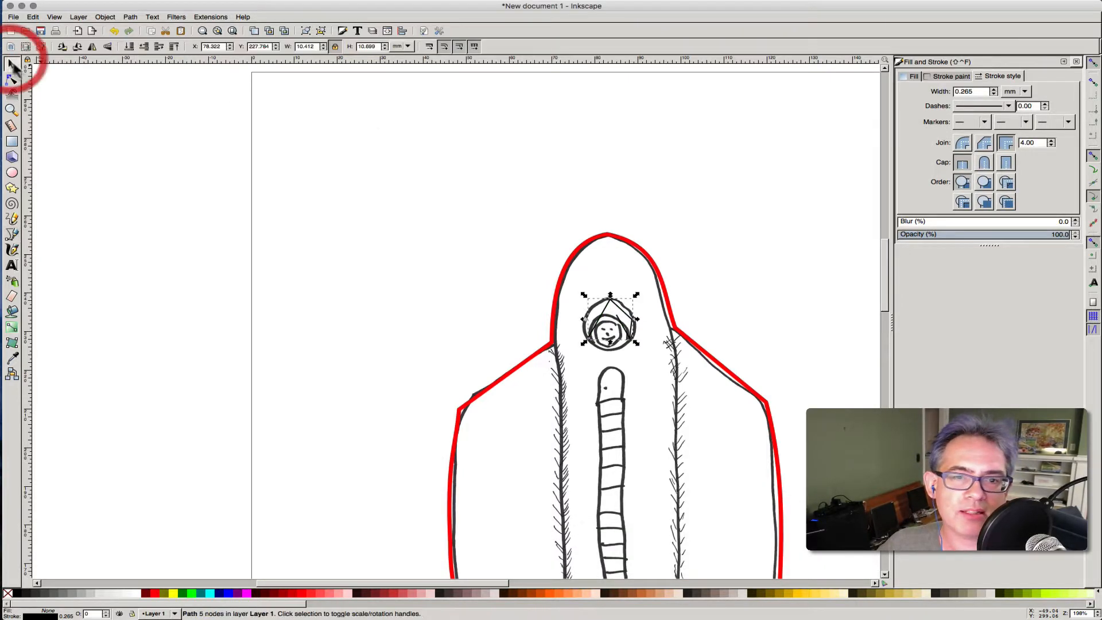
{"action": "left_click", "coordinate": [933, 77]}
{"action": "left_click_drag", "start_coordinate": [947, 132], "coordinate": [1029, 134]}
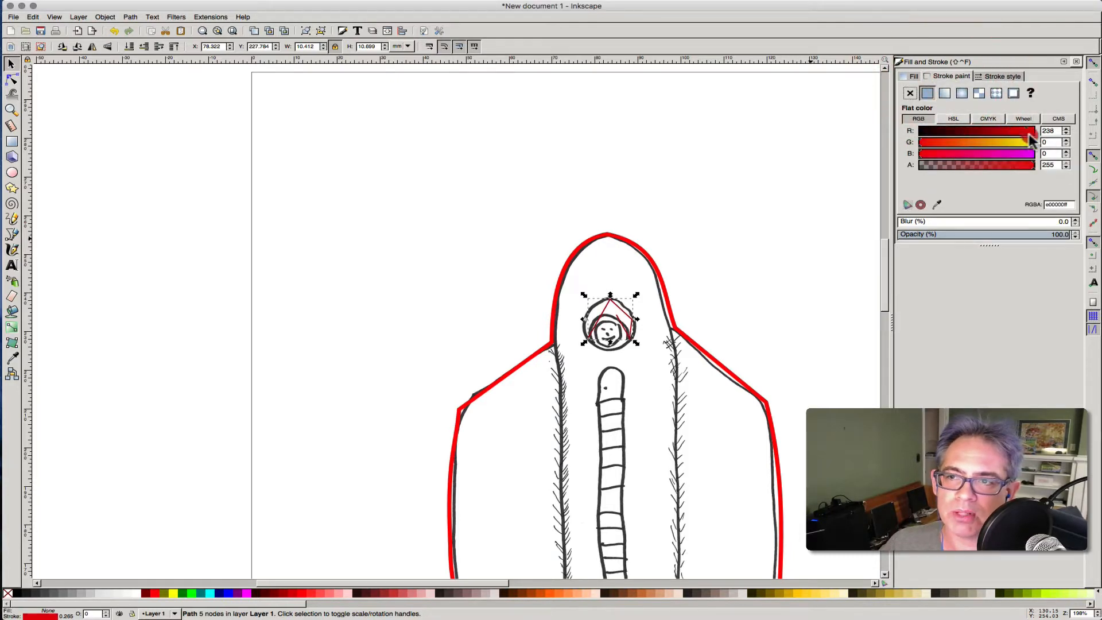
{"action": "left_click", "coordinate": [1004, 76]}
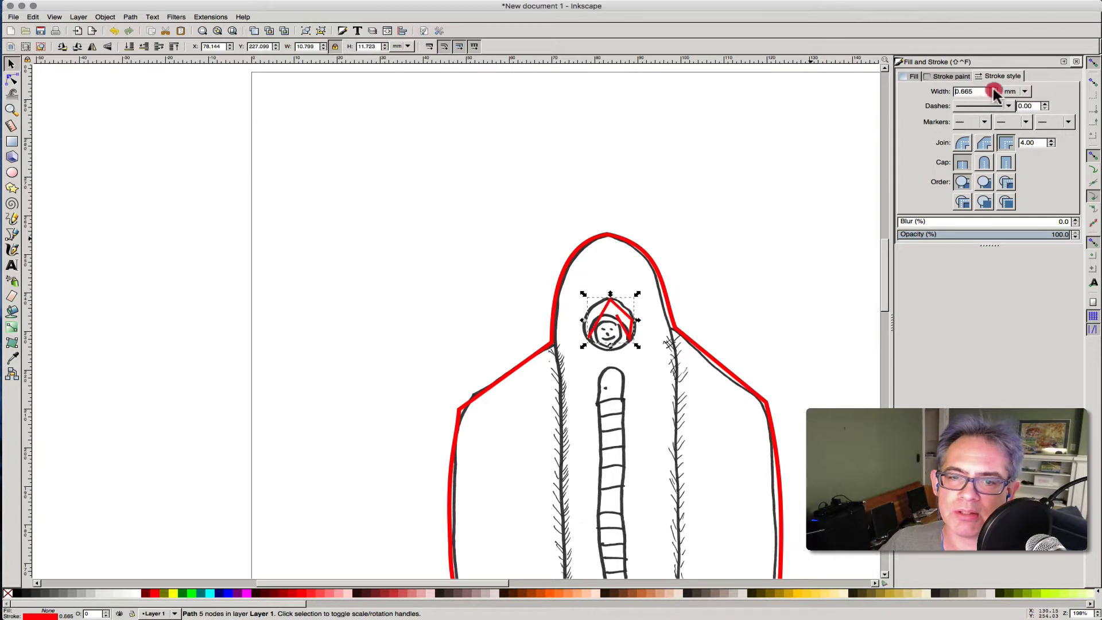
{"action": "left_click", "coordinate": [994, 89]}
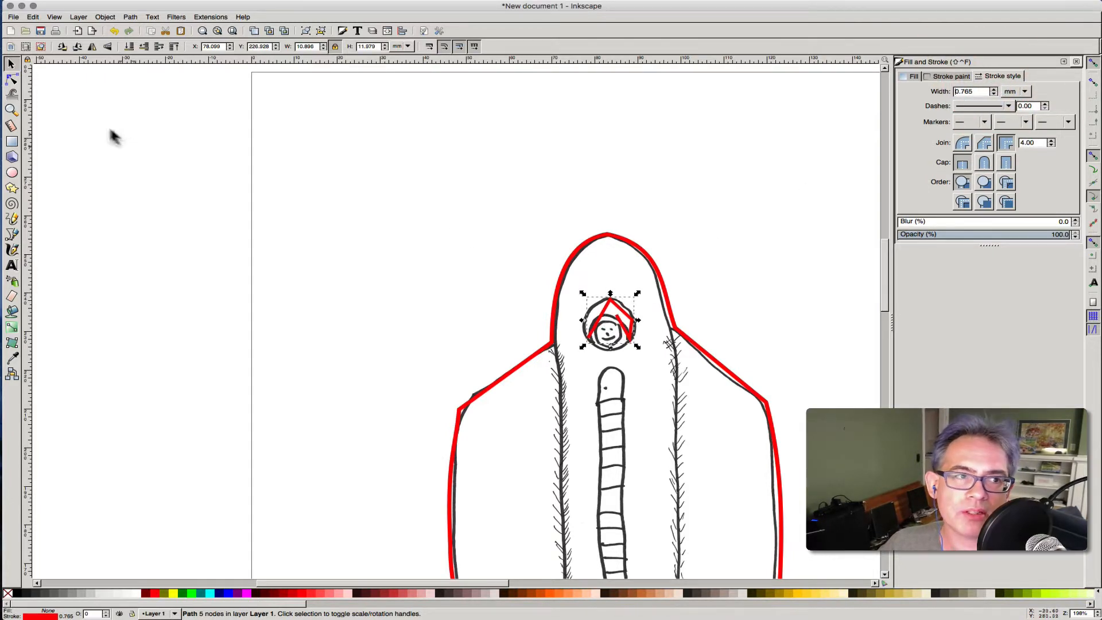
Step: Edit the visor path by nodes and bend its left and right segments outward to follow the drawn curve
{"action": "left_click", "coordinate": [13, 81]}
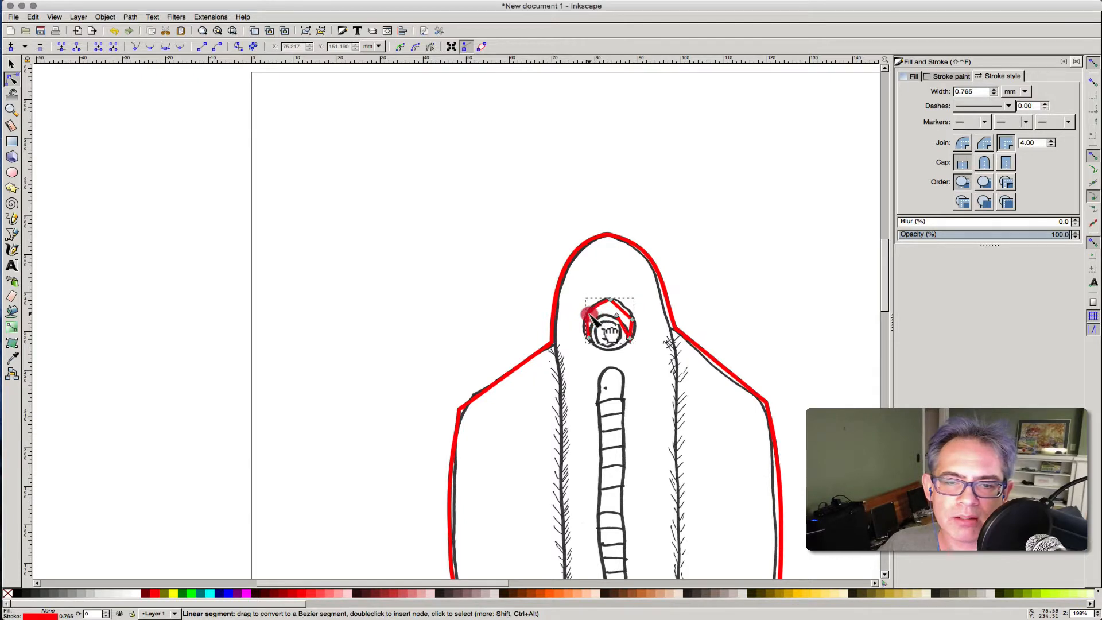
{"action": "left_click_drag", "start_coordinate": [591, 317], "coordinate": [636, 328]}
{"action": "left_click", "coordinate": [638, 332]}
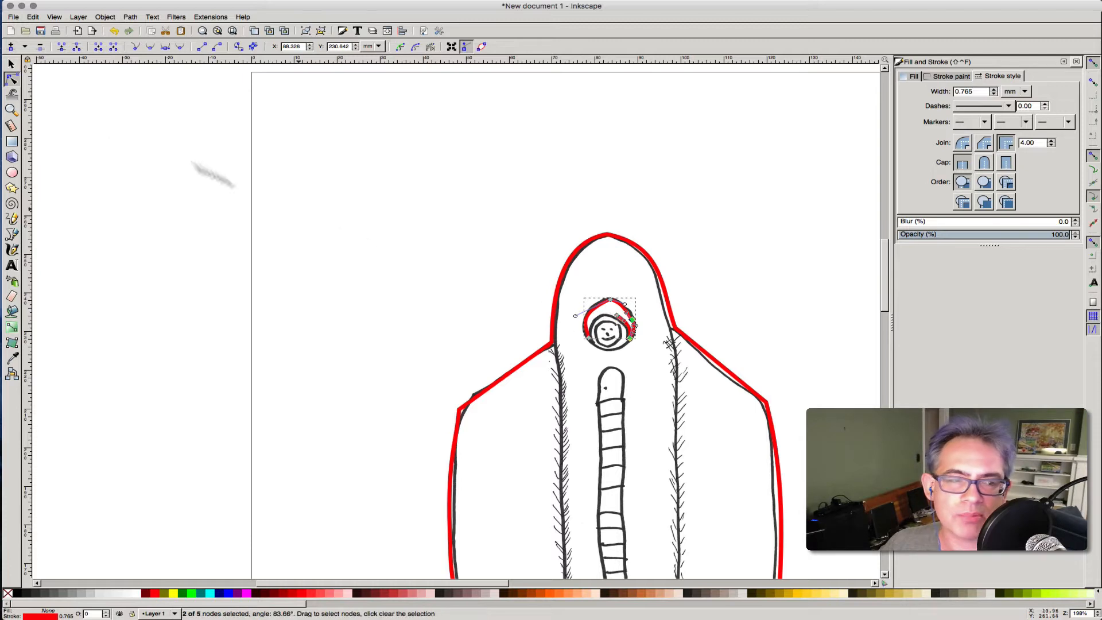
Step: Close the visor path by extending it from its open inner end back to its starting node
{"action": "left_click", "coordinate": [12, 235]}
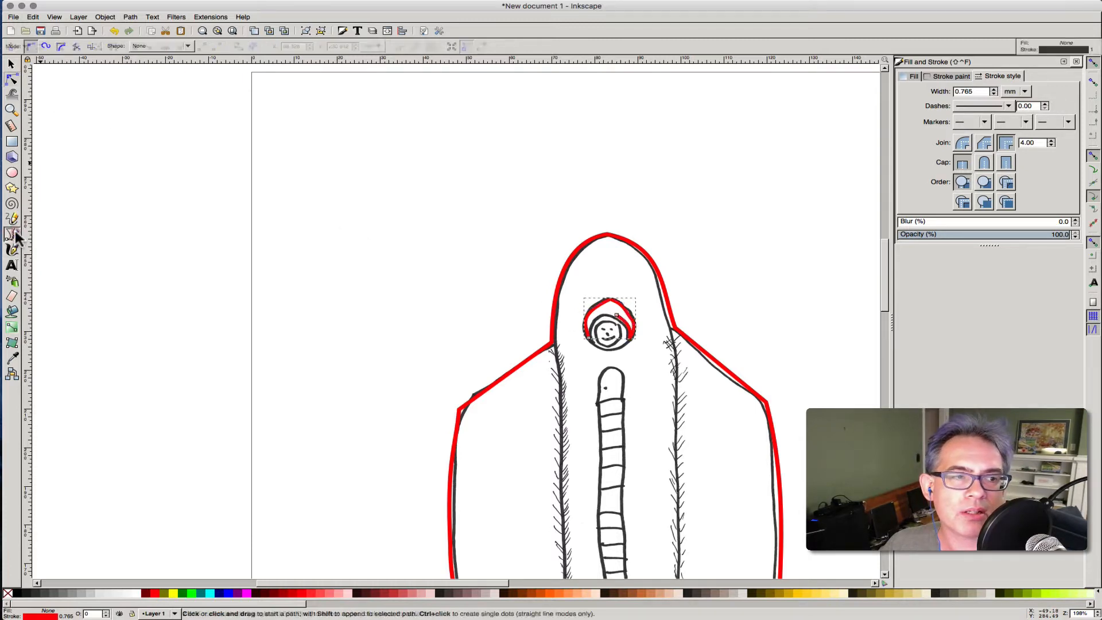
{"action": "left_click_drag", "start_coordinate": [617, 315], "coordinate": [596, 316]}
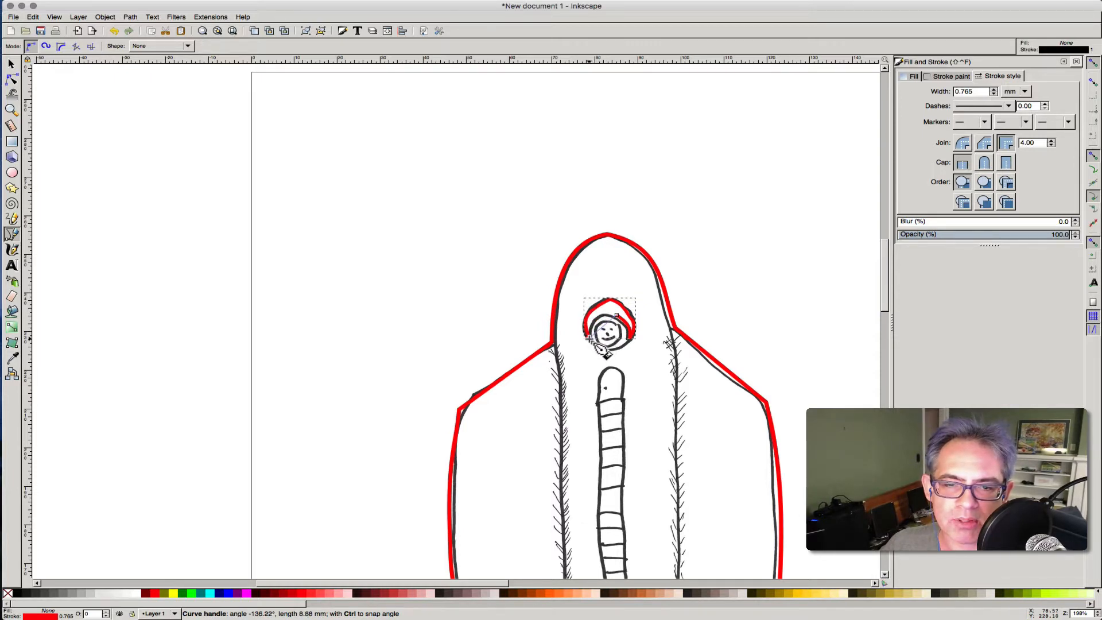
{"action": "left_click_drag", "start_coordinate": [592, 340], "coordinate": [592, 338]}
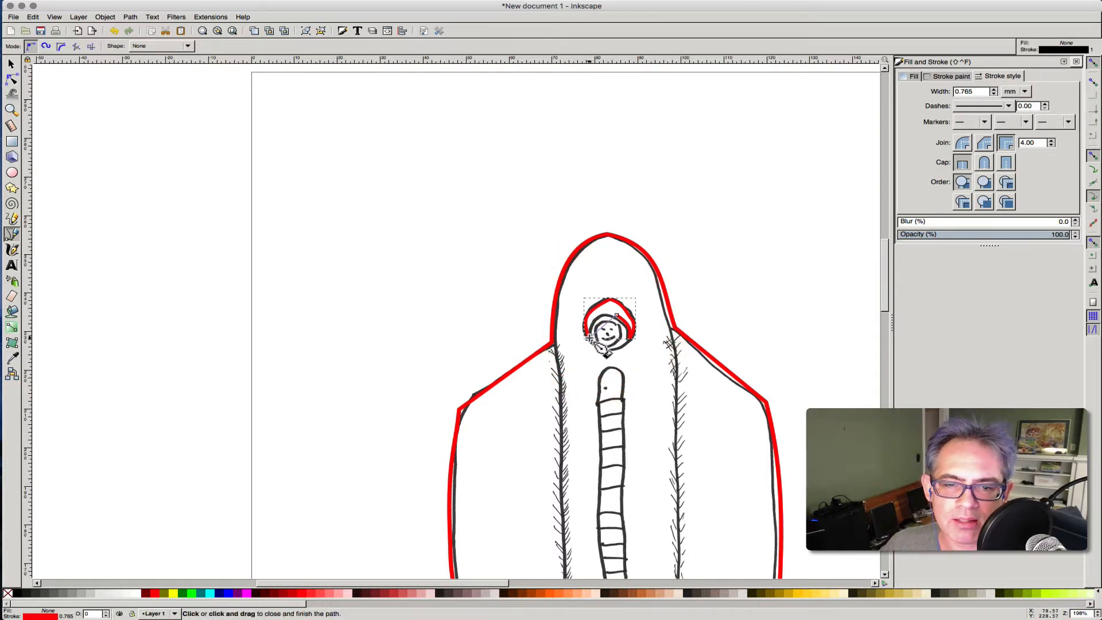
{"action": "right_click", "coordinate": [594, 341]}
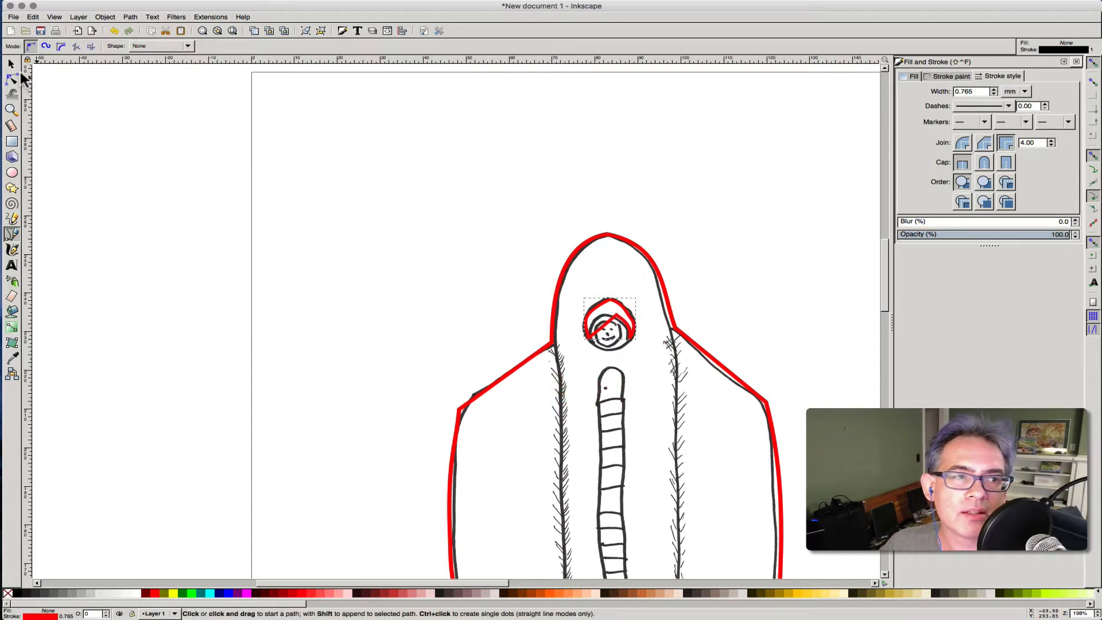
Step: Bend the visor path's closing segment upward to follow the drawn arc above the astronaut's face
{"action": "left_click", "coordinate": [13, 79]}
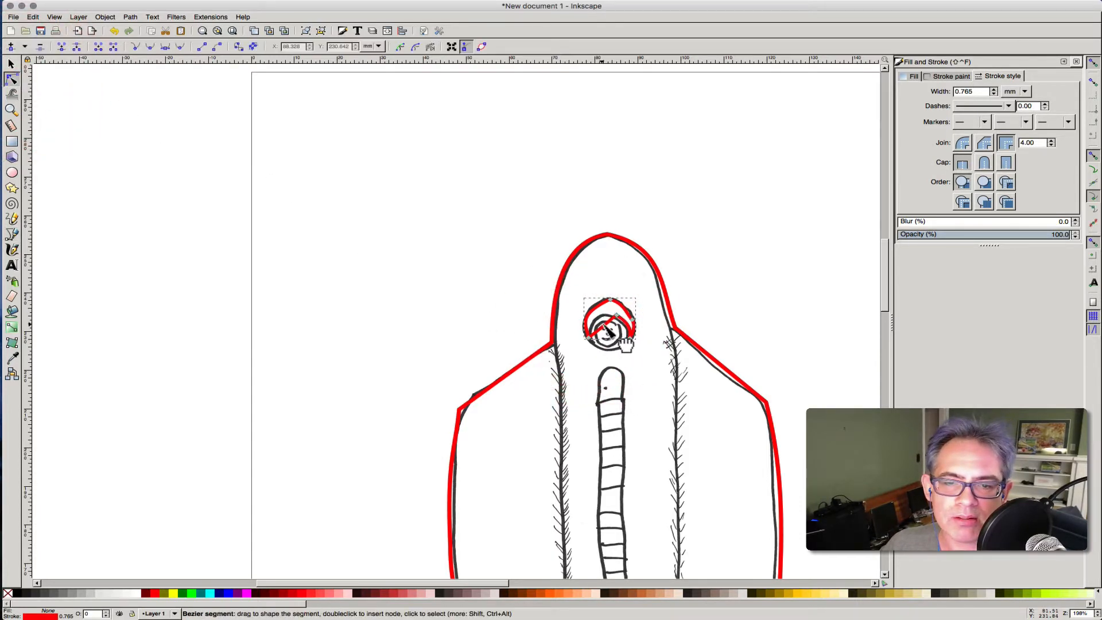
{"action": "left_click_drag", "start_coordinate": [603, 323], "coordinate": [603, 313]}
{"action": "left_click", "coordinate": [11, 63]}
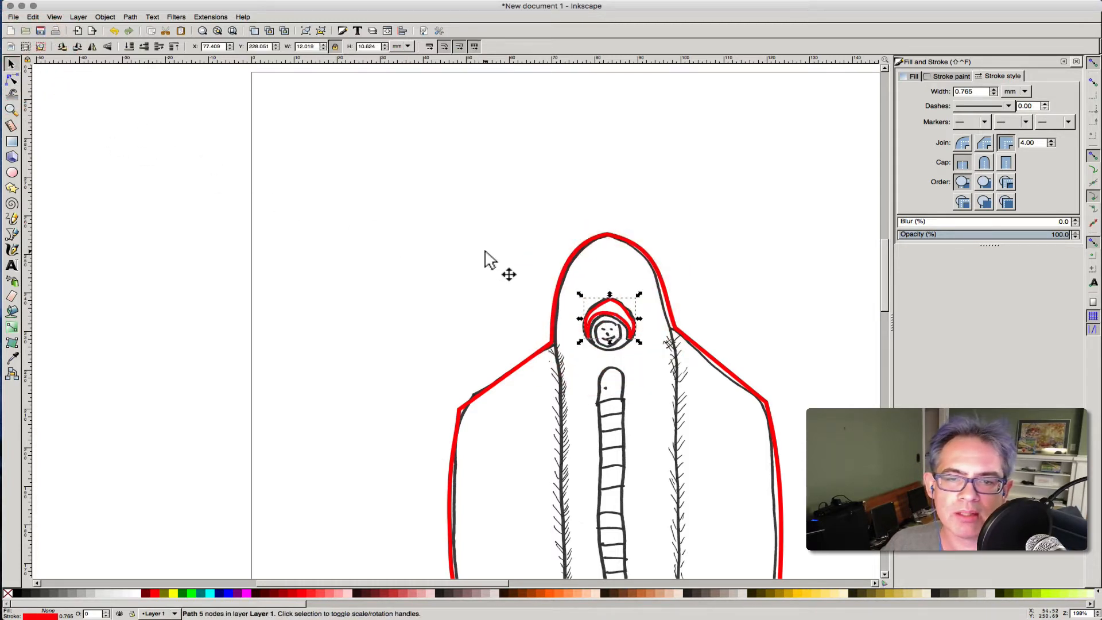
Step: Draw an unfilled circle about 6.8 mm across, centred in the rocket's nose just below the tip
{"action": "scroll", "coordinate": [638, 283], "scroll_direction": "down", "scroll_amount": 2}
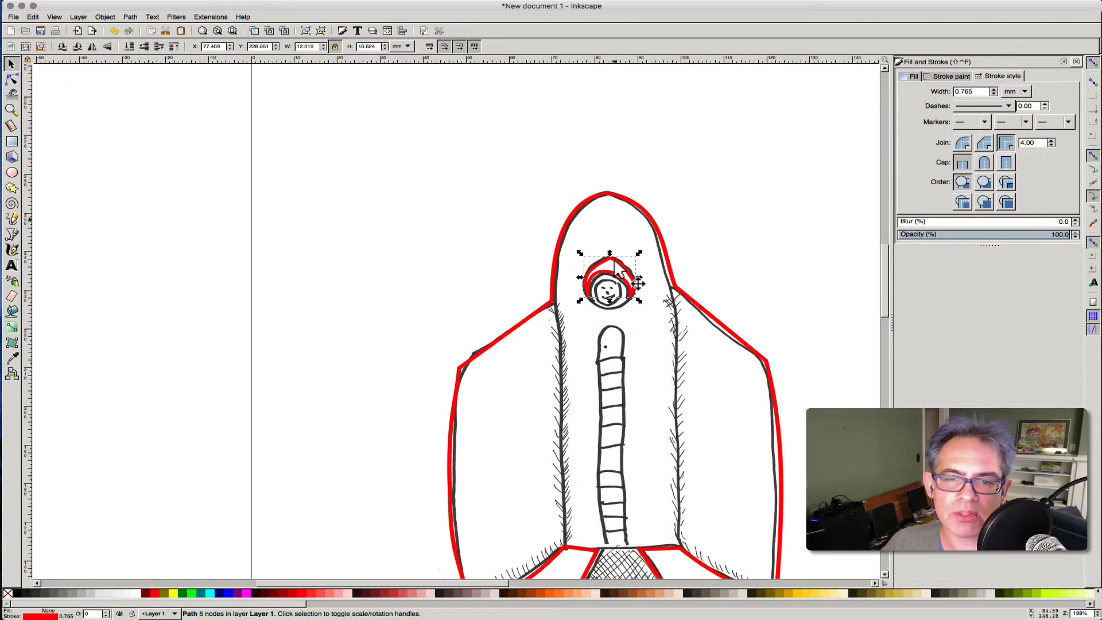
{"action": "scroll", "coordinate": [638, 283], "scroll_direction": "down", "scroll_amount": 4}
{"action": "scroll", "coordinate": [639, 283], "scroll_direction": "up", "scroll_amount": 2}
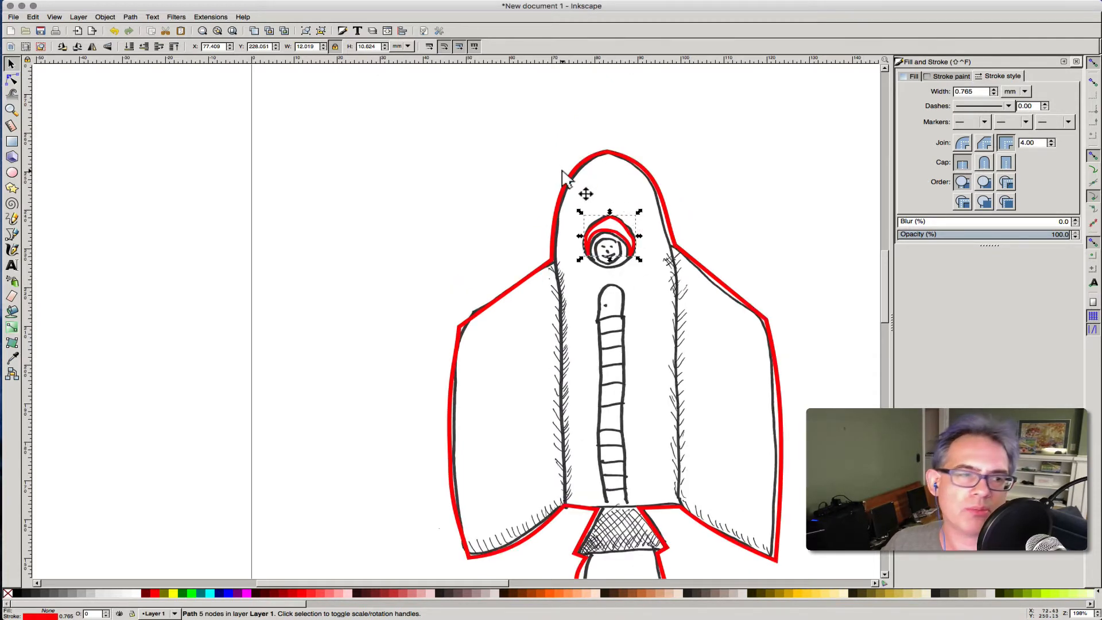
{"action": "left_click", "coordinate": [13, 172]}
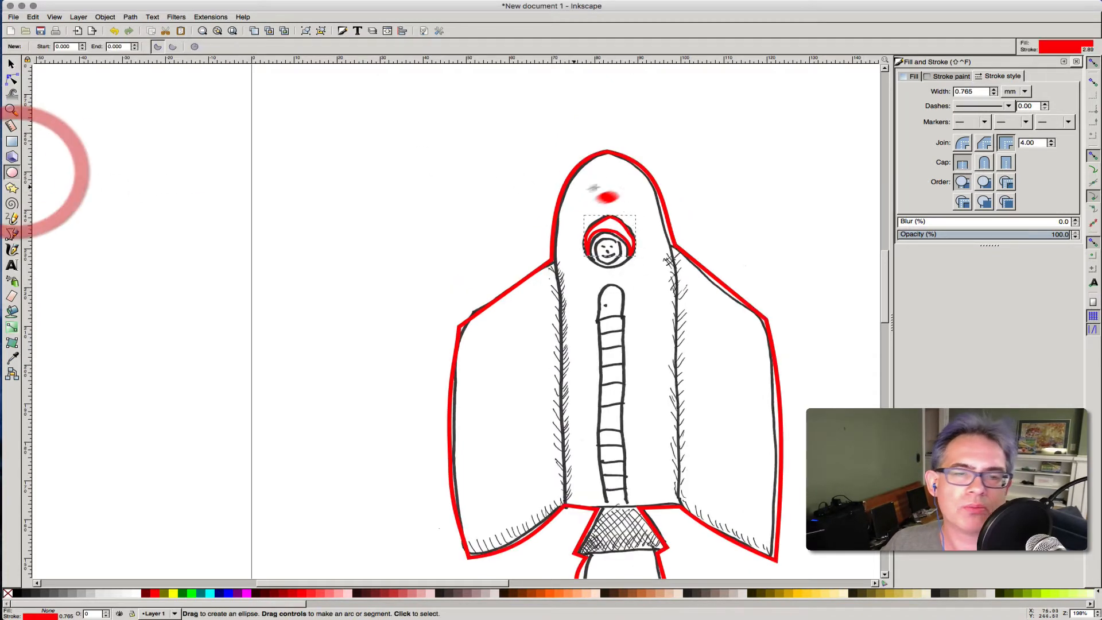
{"action": "mouse_move", "coordinate": [604, 167]}
{"action": "left_mouse_down"}
{"action": "mouse_move", "coordinate": [634, 191]}
{"action": "mouse_move", "coordinate": [625, 194]}
{"action": "mouse_move", "coordinate": [636, 192]}
{"action": "left_mouse_up"}
{"action": "left_click", "coordinate": [11, 63]}
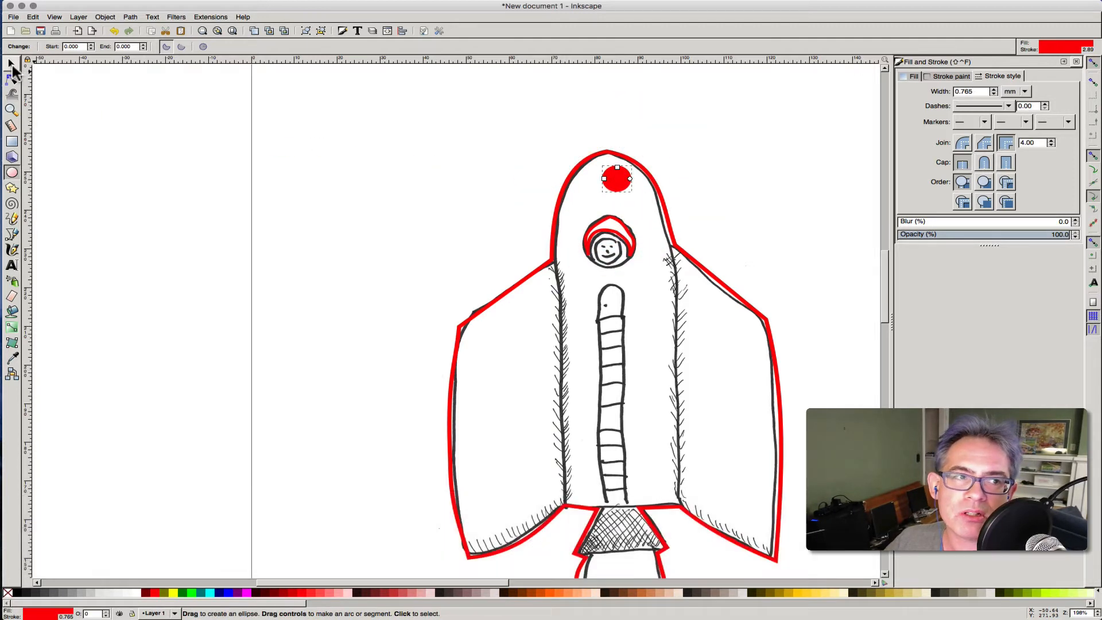
{"action": "left_click_drag", "start_coordinate": [619, 182], "coordinate": [608, 181]}
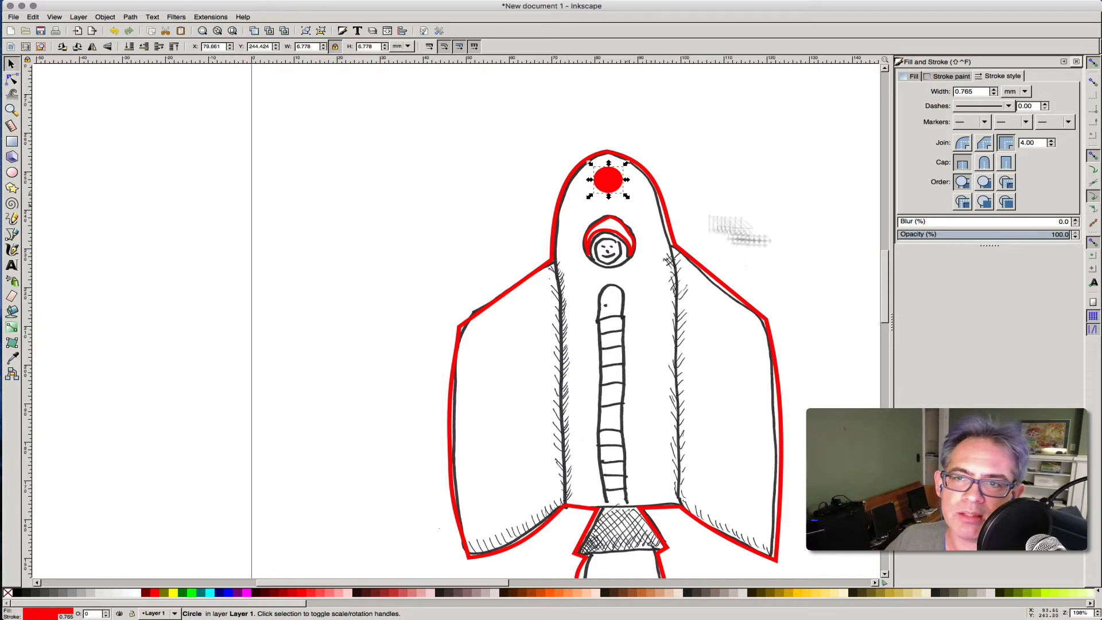
{"action": "left_click", "coordinate": [911, 75]}
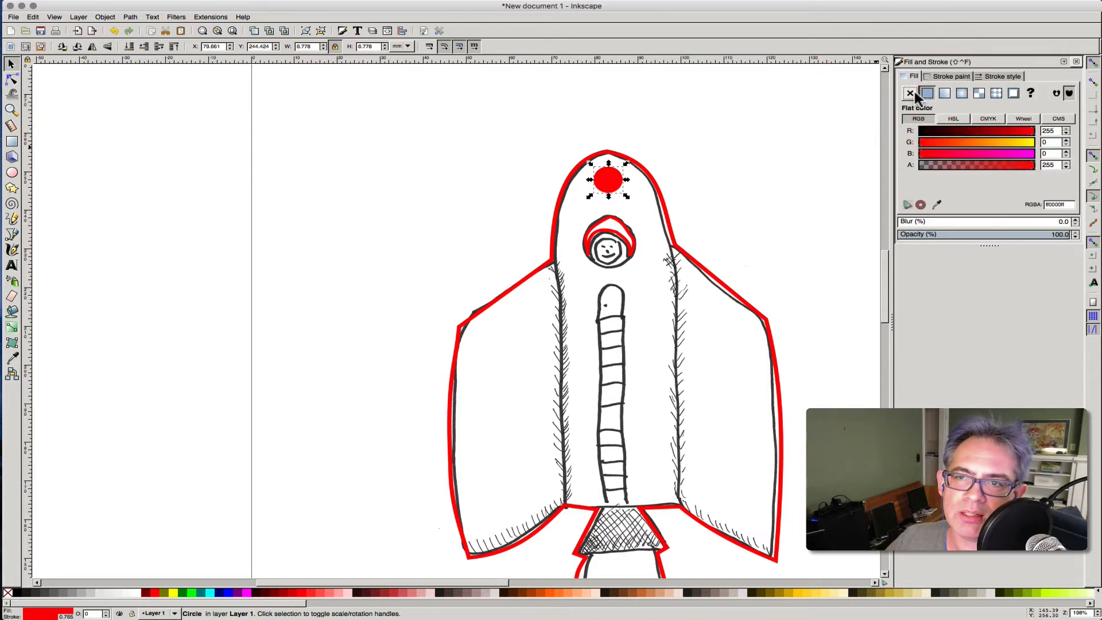
{"action": "left_click", "coordinate": [911, 93]}
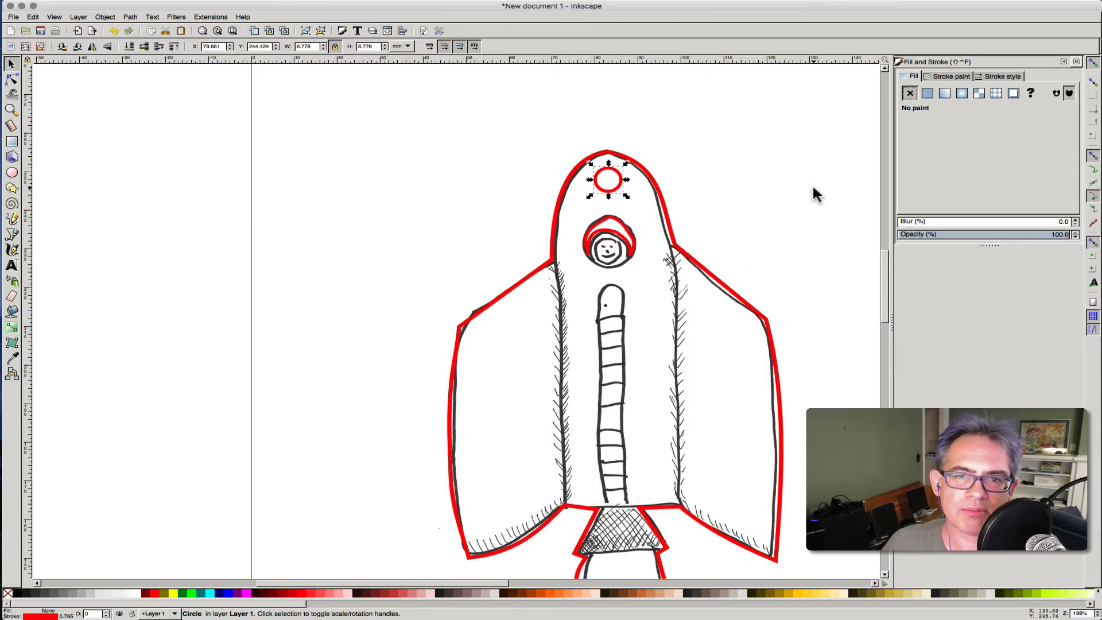
Step: Select the whole rocket with all its traced shapes and set the stroke width to 0.1 mm
{"action": "scroll", "coordinate": [793, 223], "scroll_direction": "down", "scroll_amount": 2}
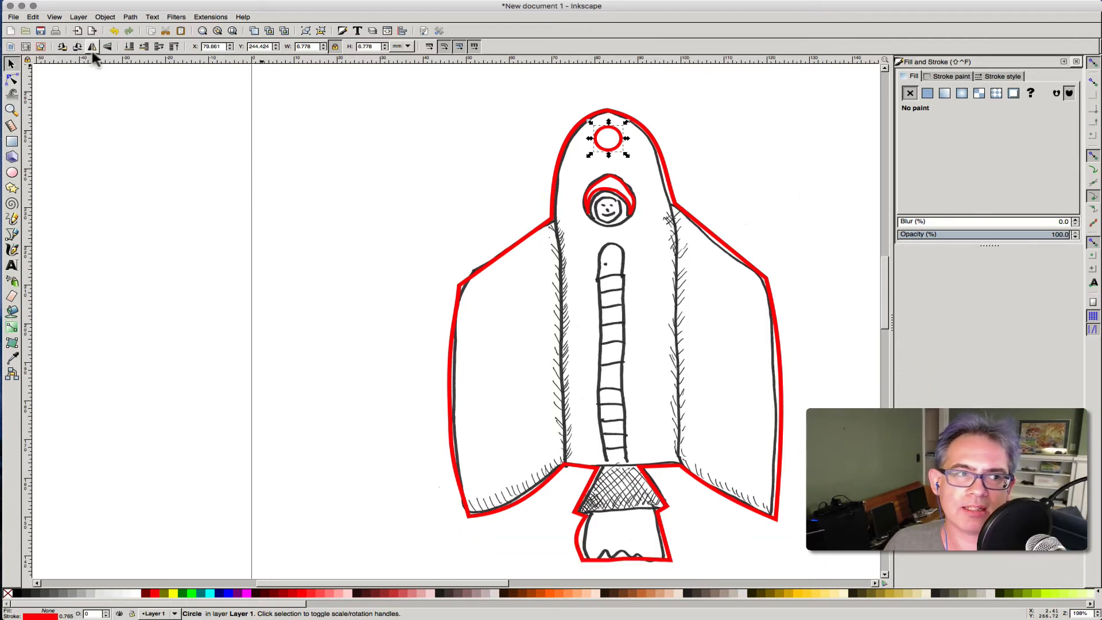
{"action": "left_click_drag", "start_coordinate": [351, 93], "coordinate": [832, 594]}
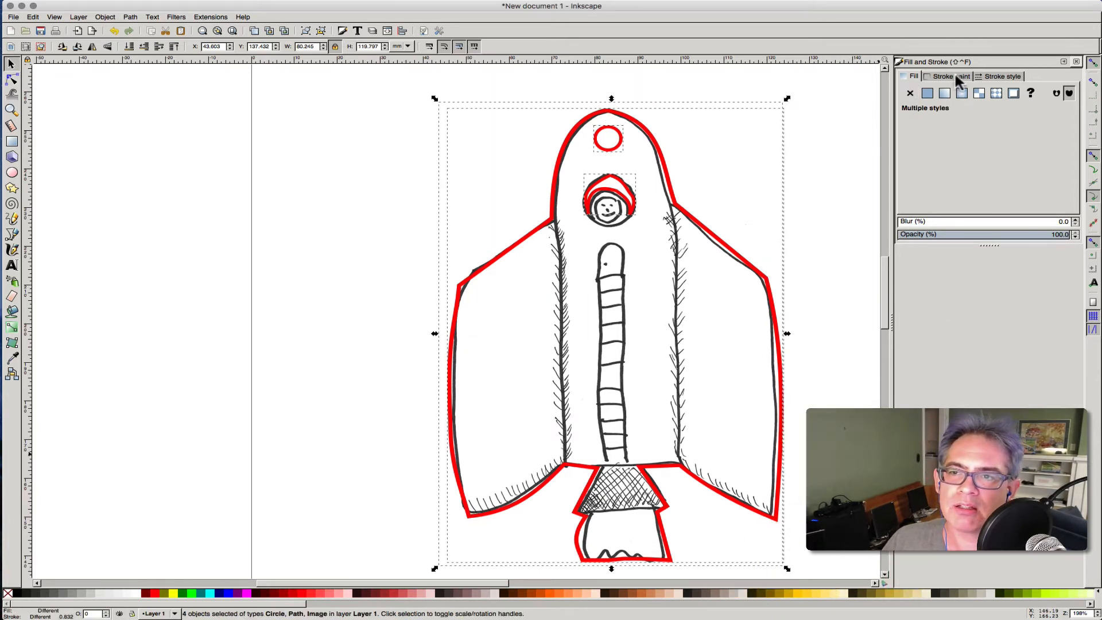
{"action": "left_click", "coordinate": [991, 77]}
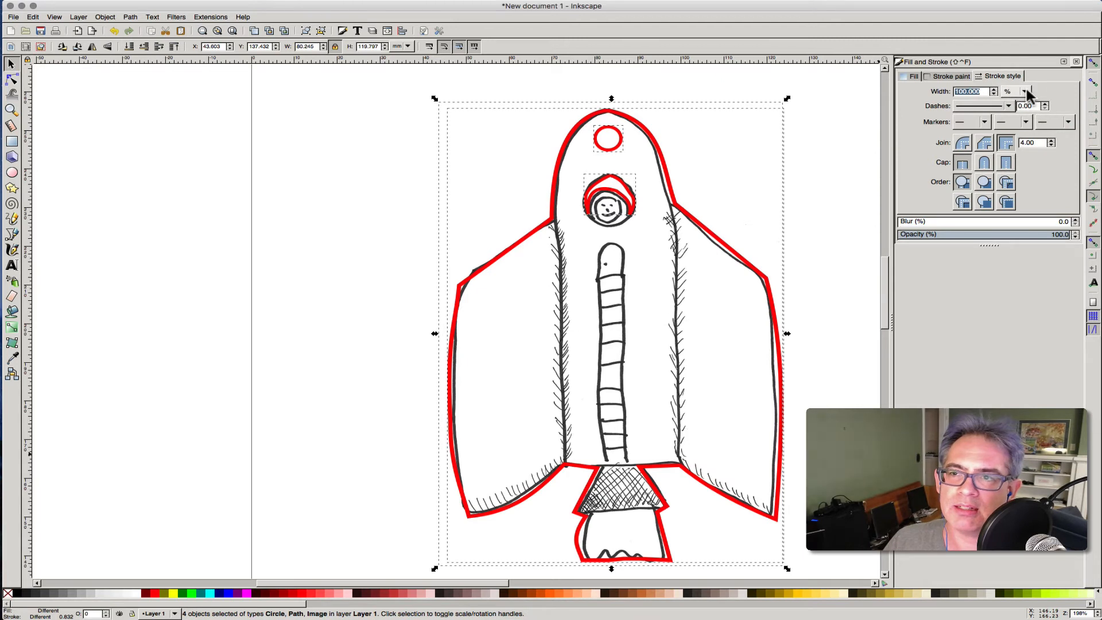
{"action": "left_click_drag", "start_coordinate": [1026, 92], "coordinate": [1022, 51]}
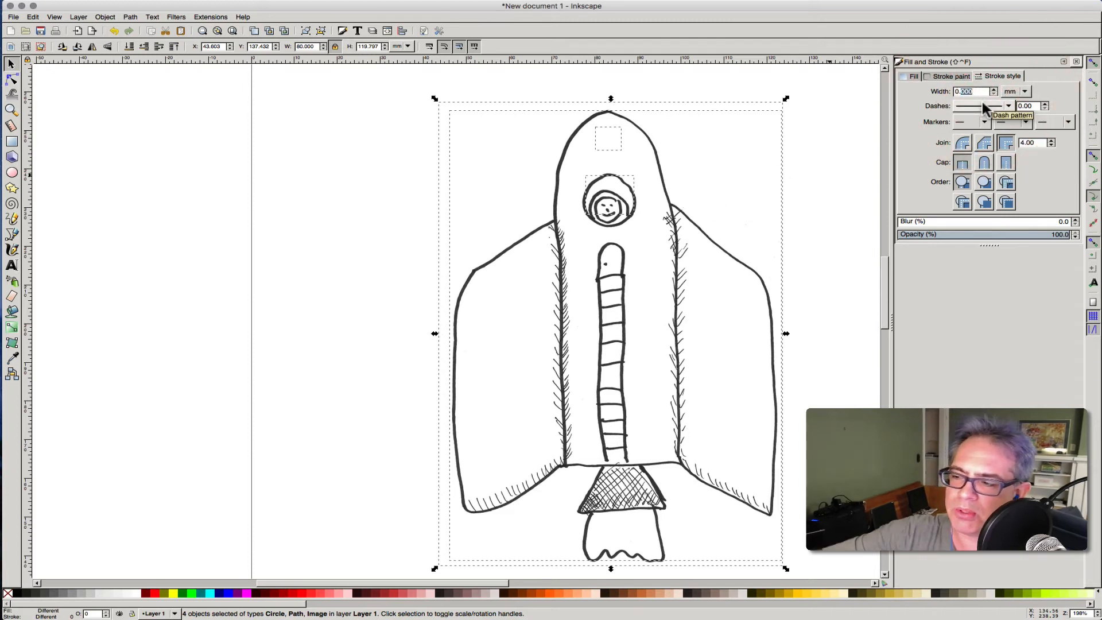
{"action": "type", "text": "0.1"}
{"action": "key", "text": "Return"}
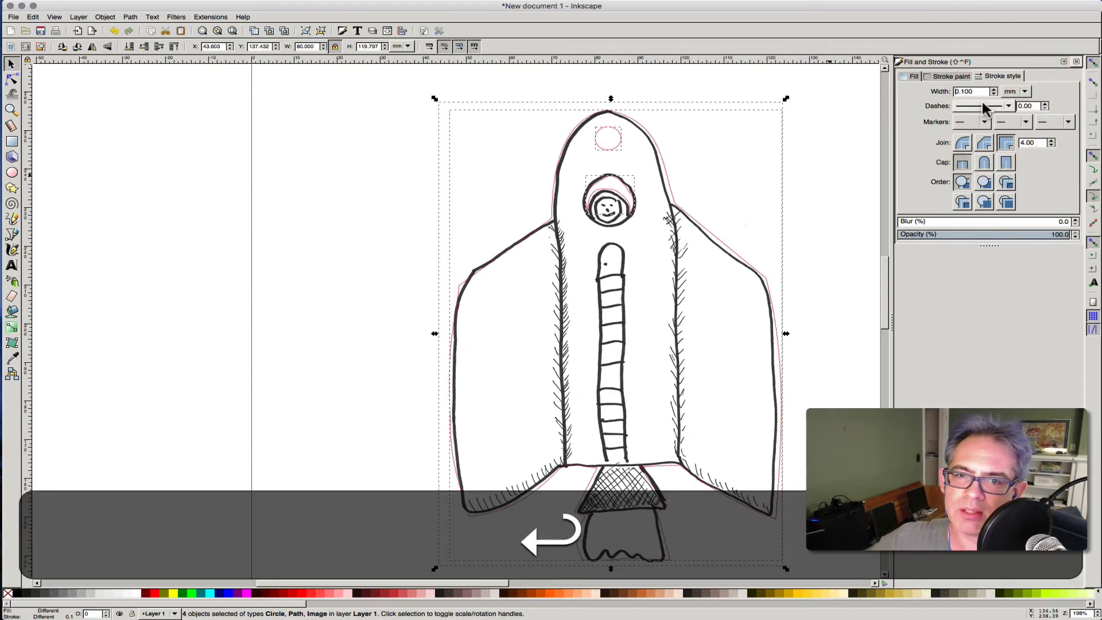